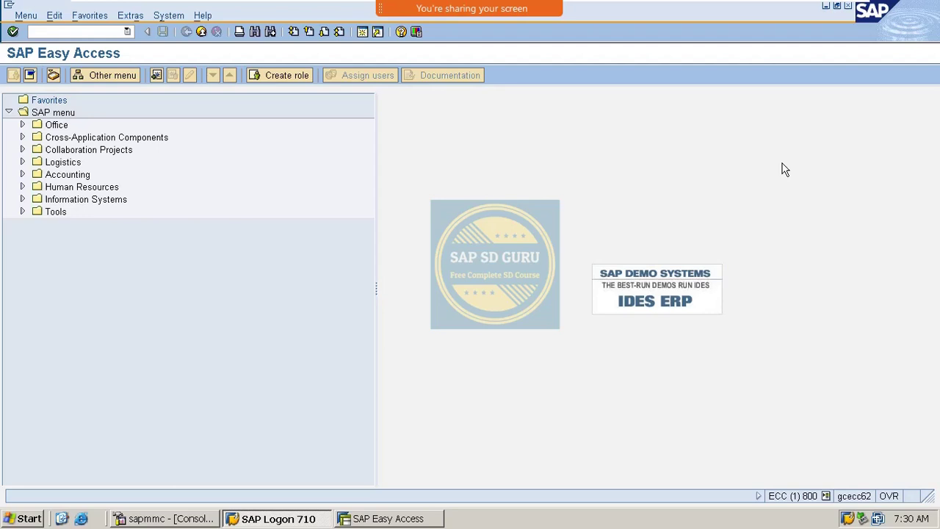
left_click(54, 15)
mouse_move(25, 14)
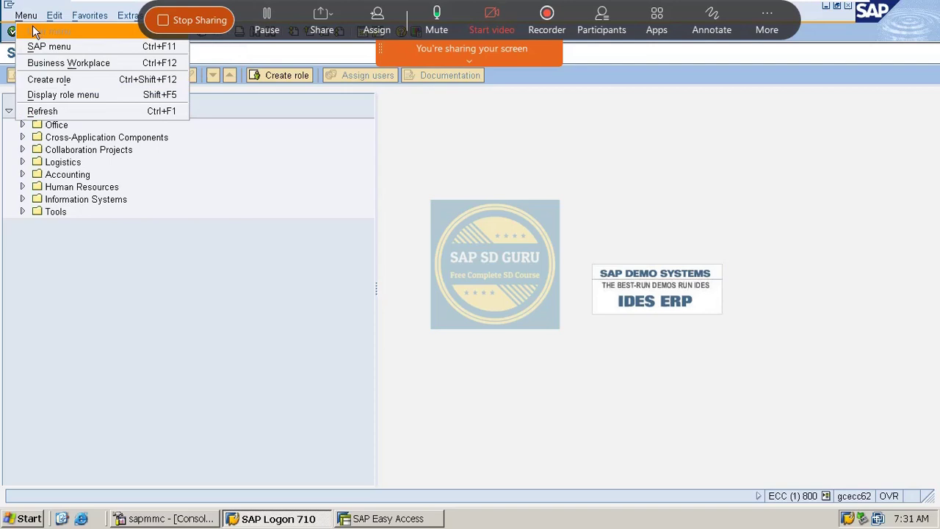
left_click(316, 185)
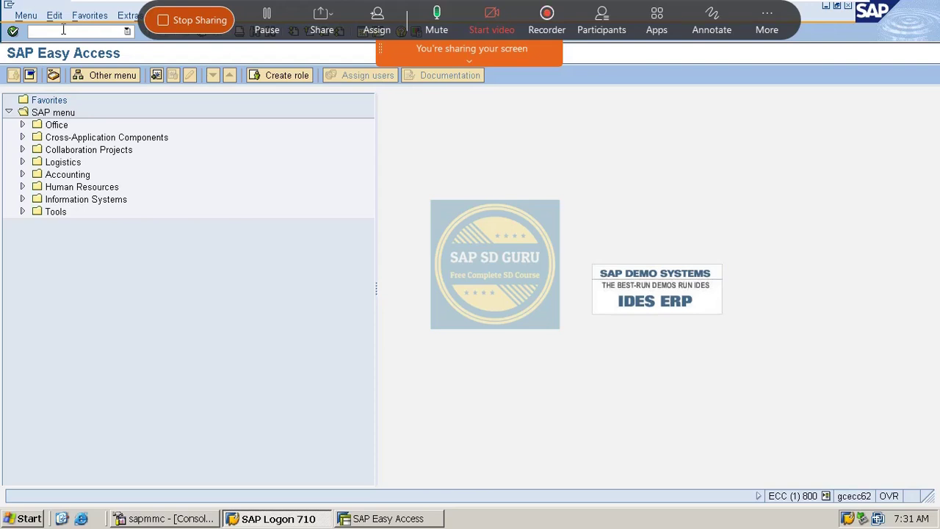
Step: Start the Create Contract transaction and enter wk2 as the contract type
type("va01")
key("Return")
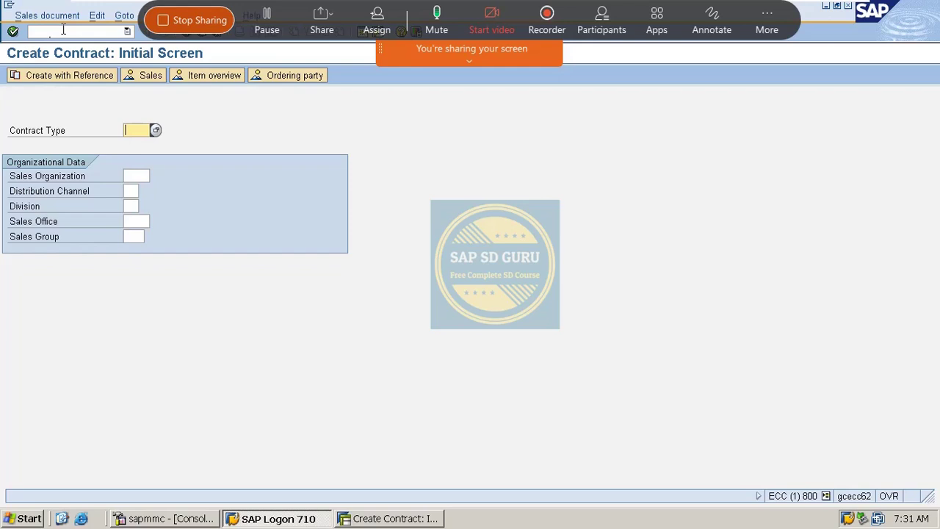
type("wk2B")
key("BackSpace")
Step: Enter sales organization B100, distribution channel B1 and division B1, and proceed to the contract overview
key("Tab")
type("B100")
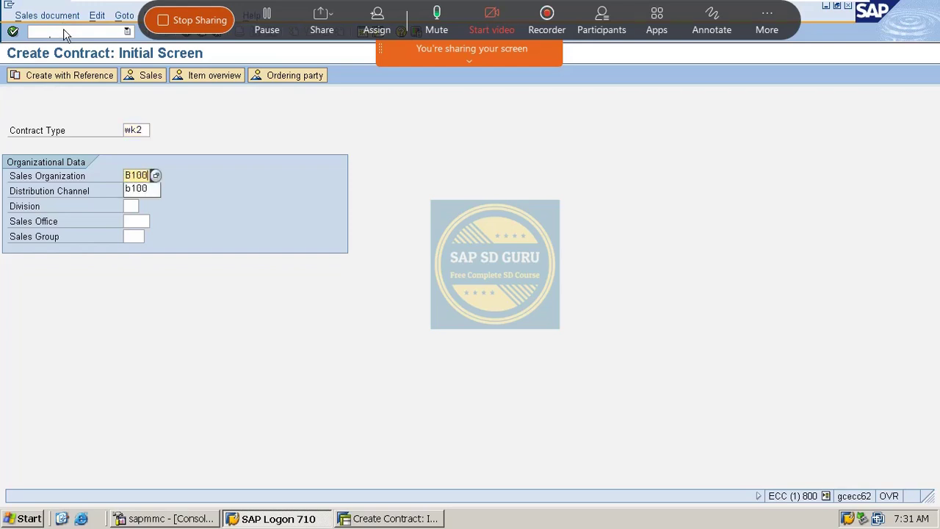
key("Tab")
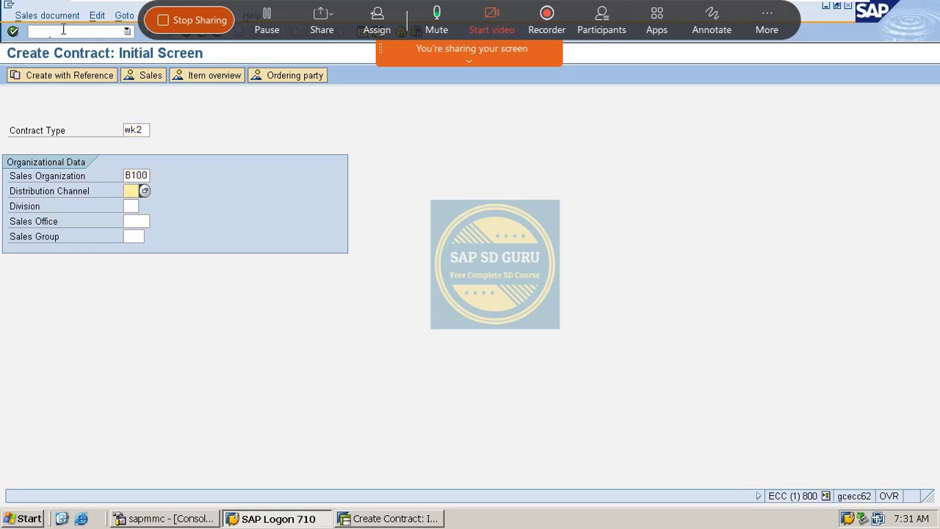
type("B1")
key("Tab")
type("B1")
key("Tab")
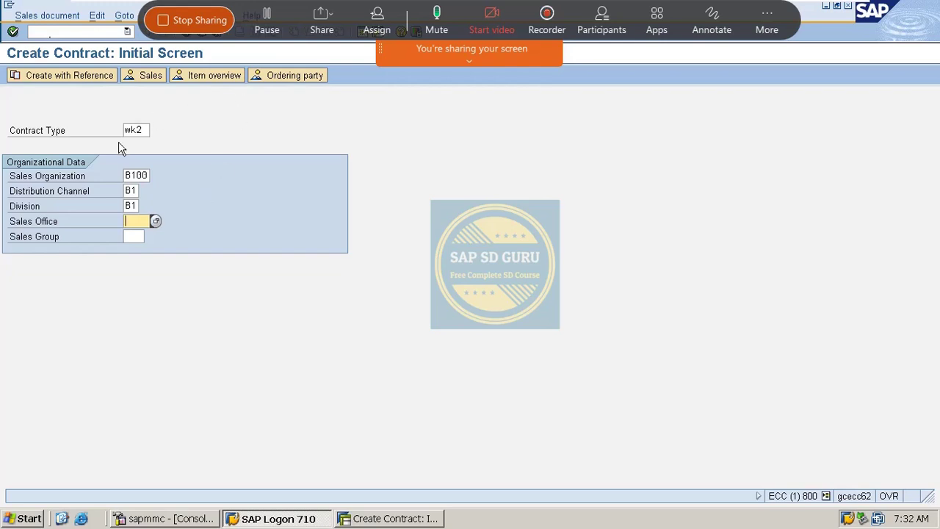
left_click(303, 287)
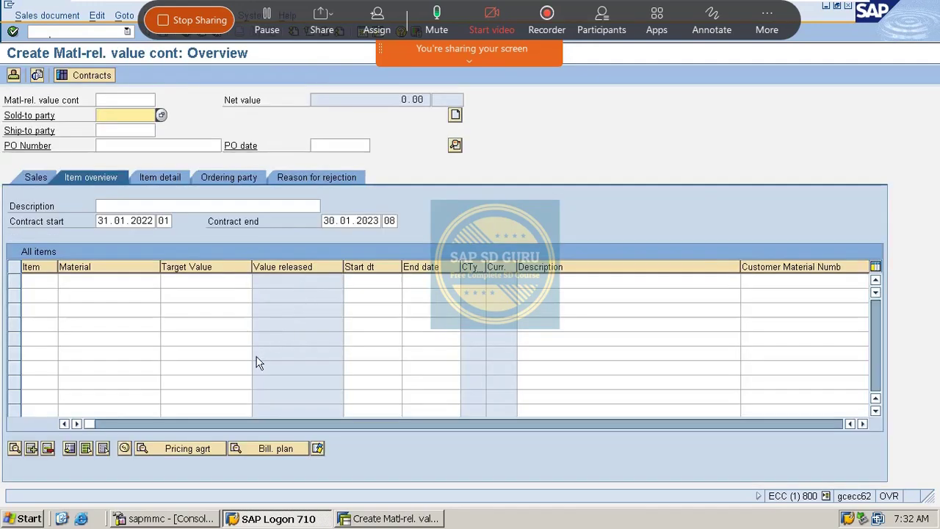
Step: Fill in the sold-to party with the previously used customer number and enter test as the PO number
key("Down")
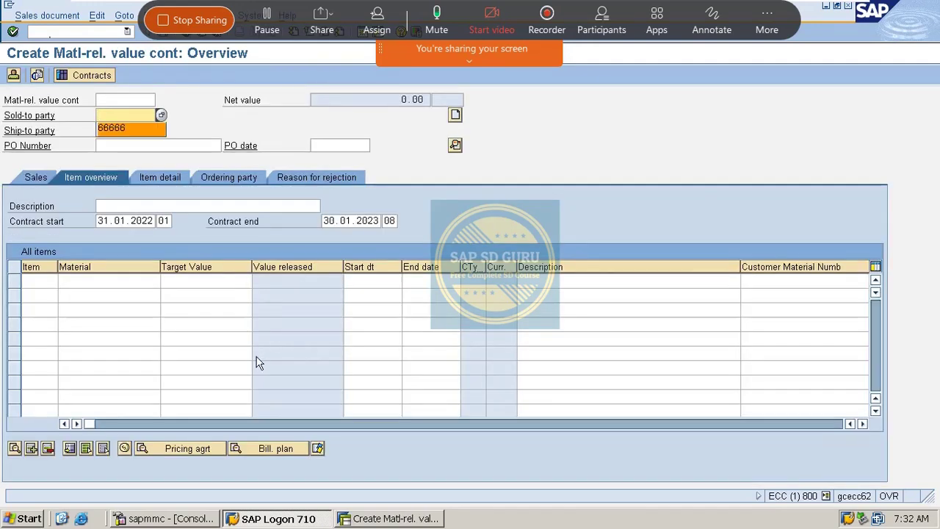
key("Return")
key("Return")
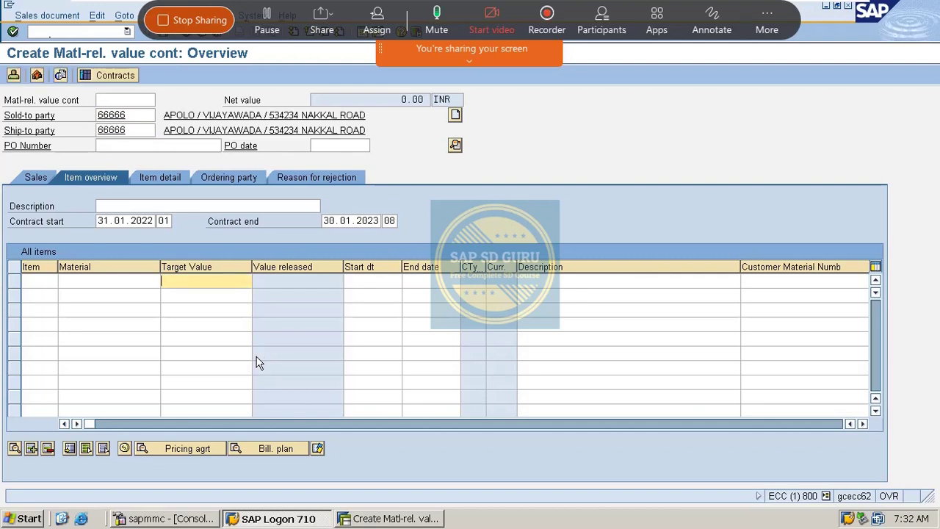
left_click(179, 146)
type("t")
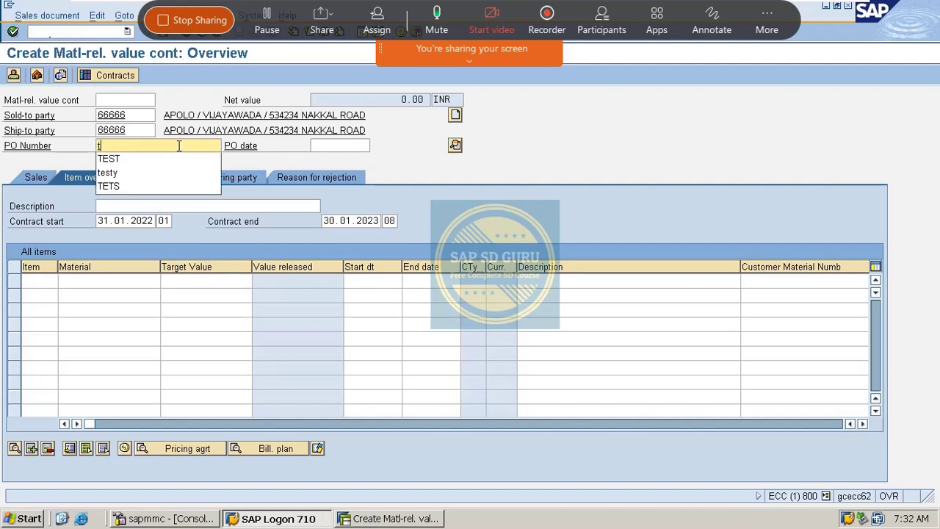
key("BackSpace")
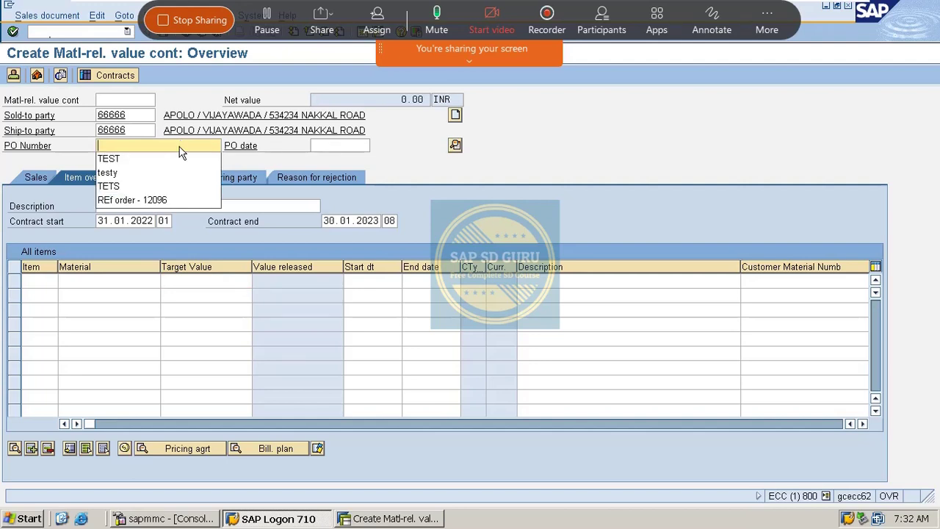
type("test")
key("Return")
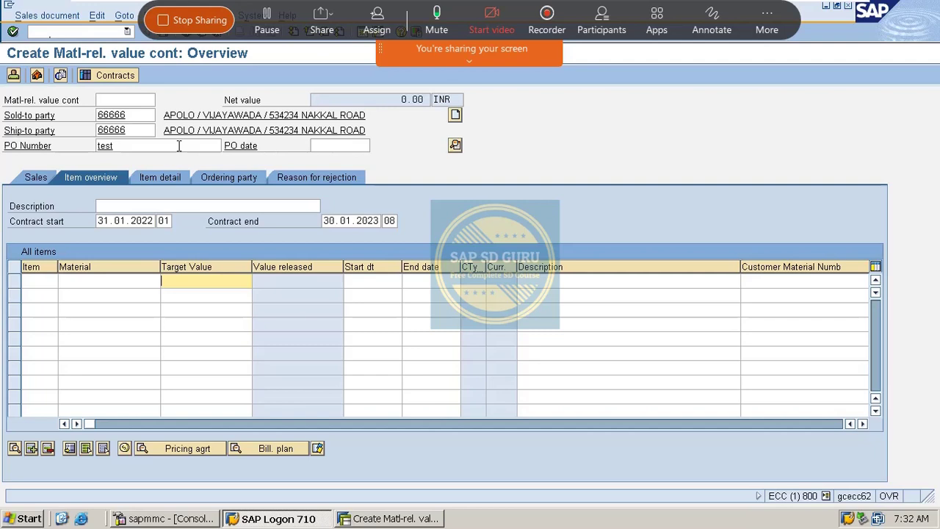
Step: Choose 31.01.2022 as the contract start date and 02.02.2023 as the contract end date from the calendar
left_click(100, 221)
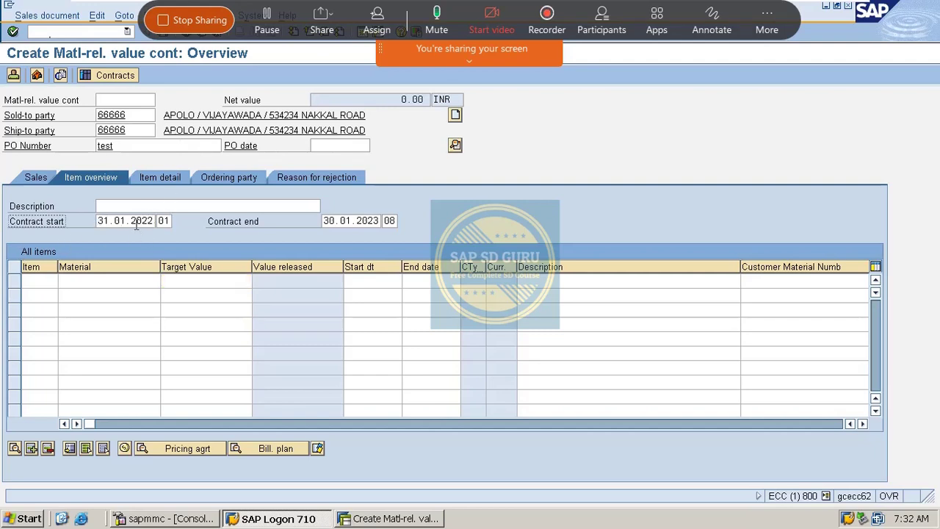
left_click(134, 222)
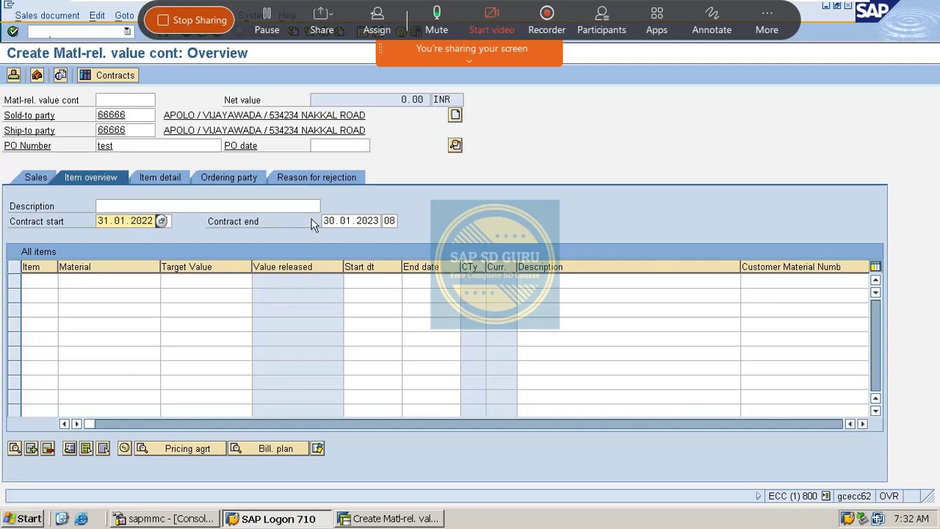
left_click(347, 221)
left_click(133, 221)
left_click(162, 221)
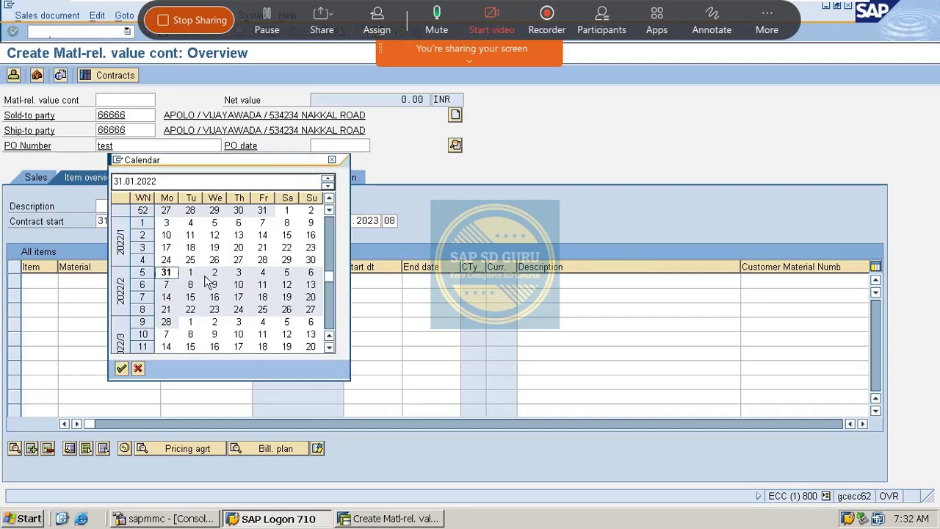
double_click(168, 273)
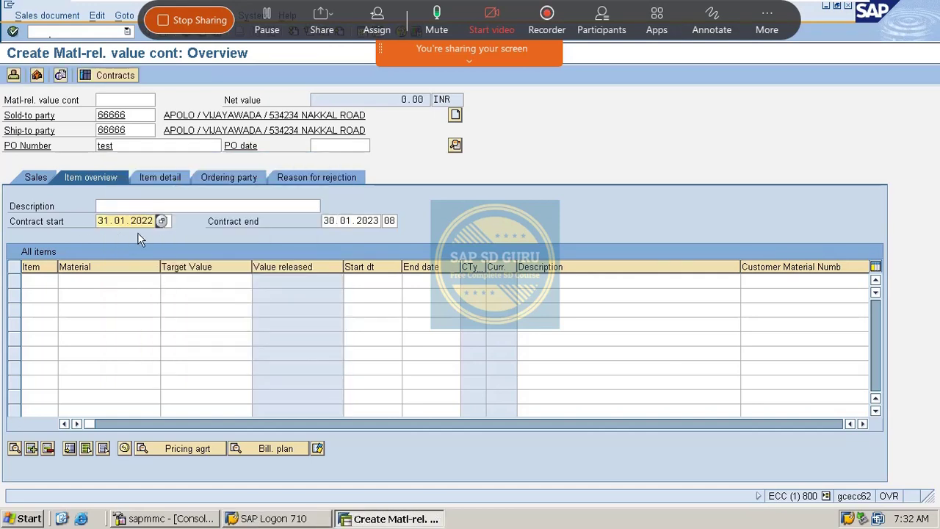
left_click(371, 220)
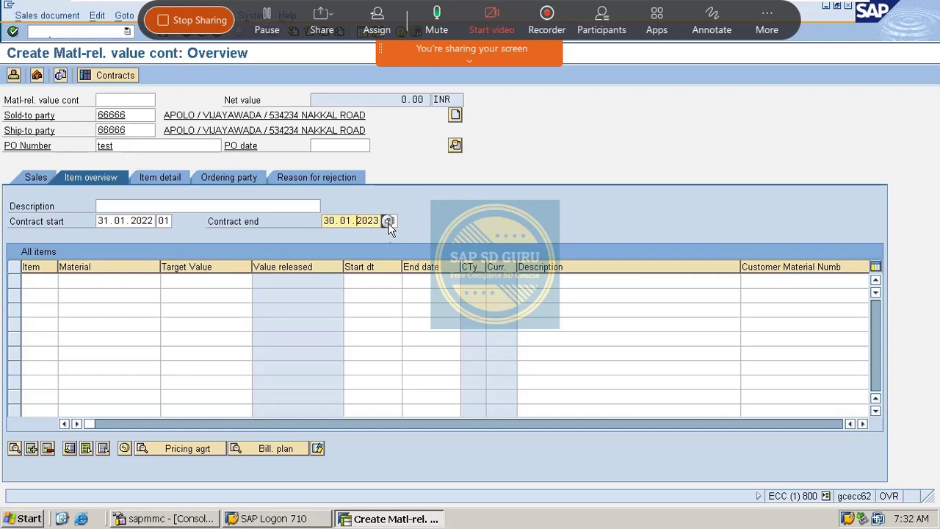
left_click(388, 221)
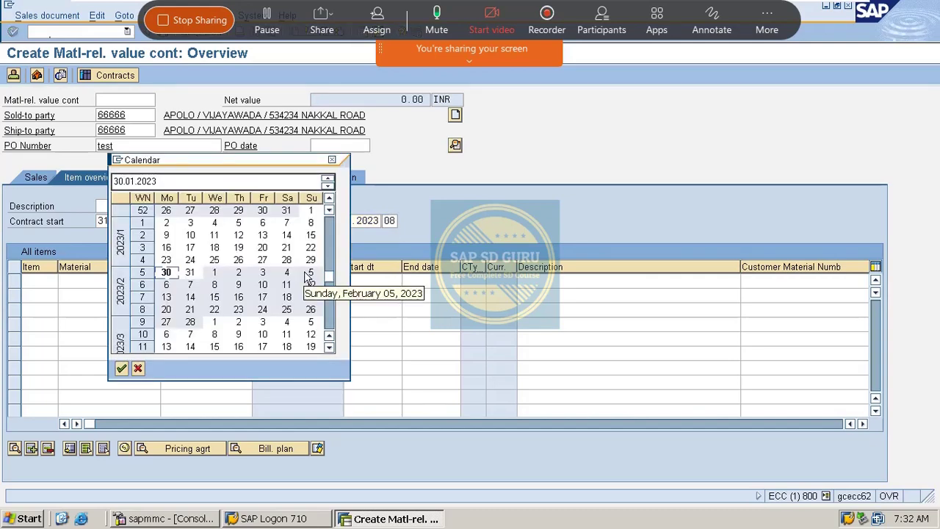
double_click(240, 272)
Step: Check the contract start and contract end dates in their calendars
left_click(105, 224)
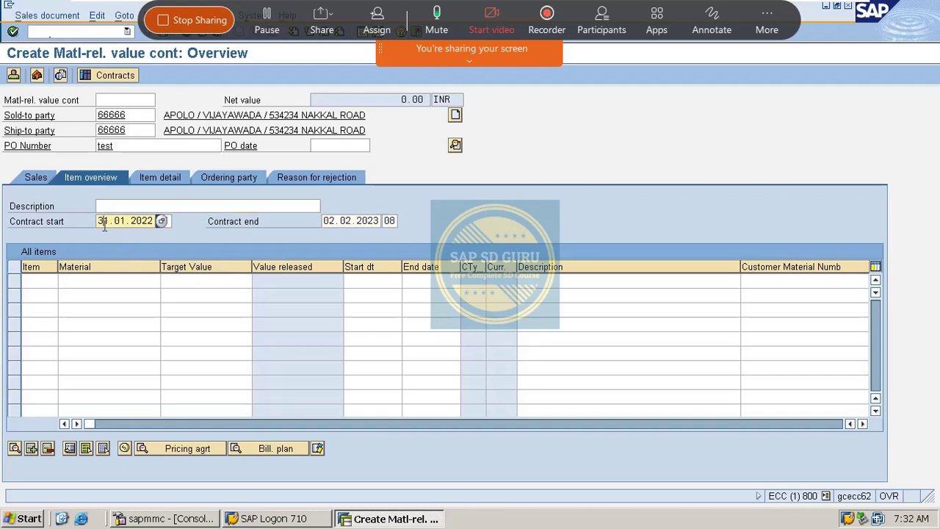
left_click(161, 220)
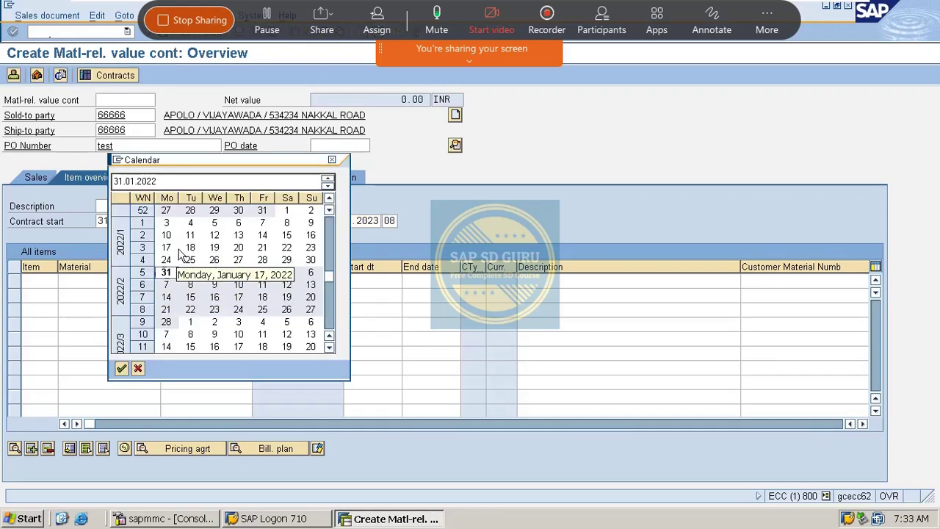
double_click(166, 272)
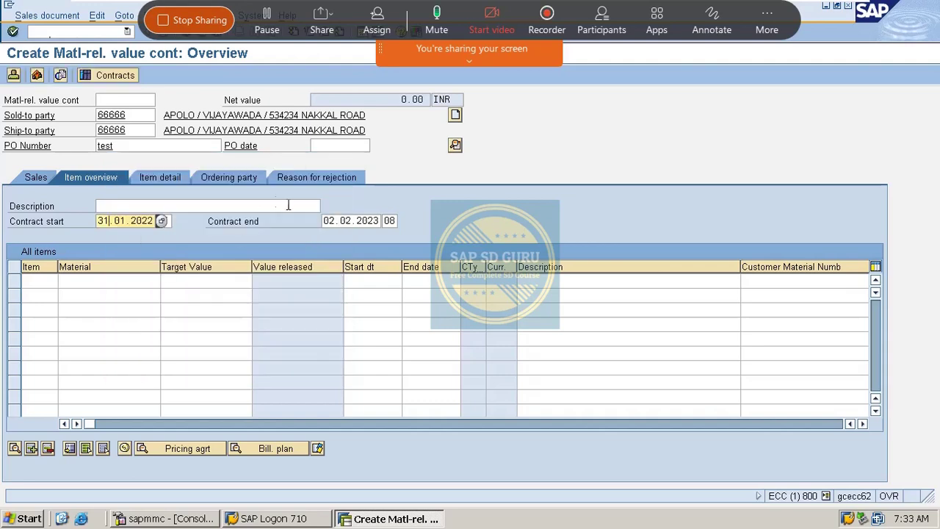
left_click(341, 222)
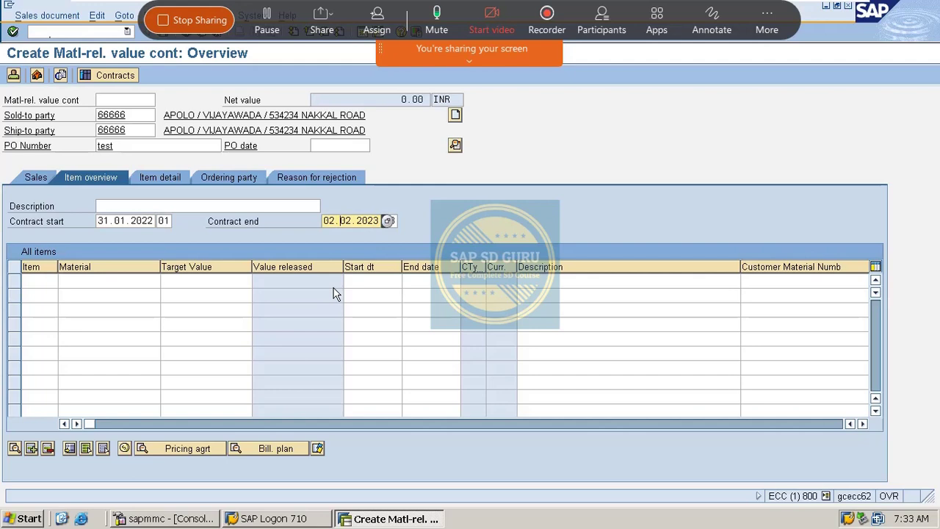
left_click(388, 220)
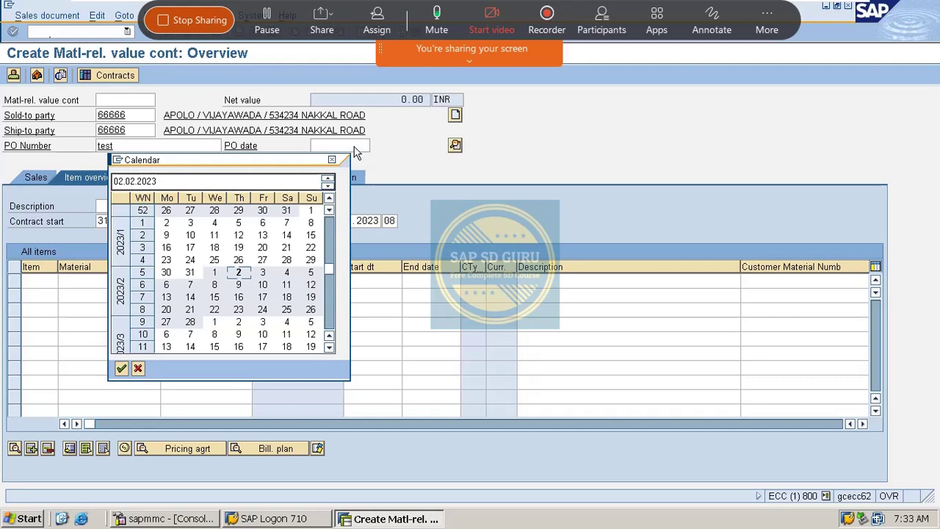
left_click(331, 160)
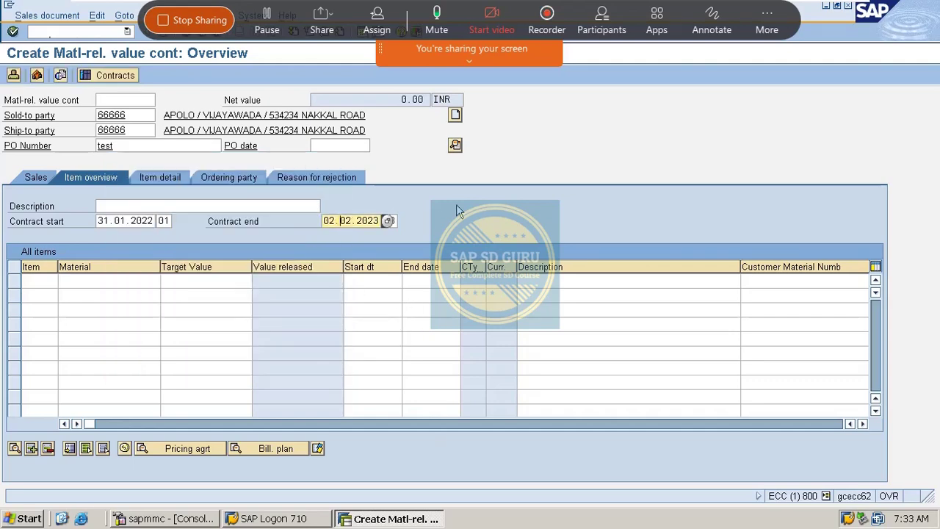
Step: Enter "contract ON vaxine-150" as the contract description and agree to copy the date determined from the contract end
left_click(226, 206)
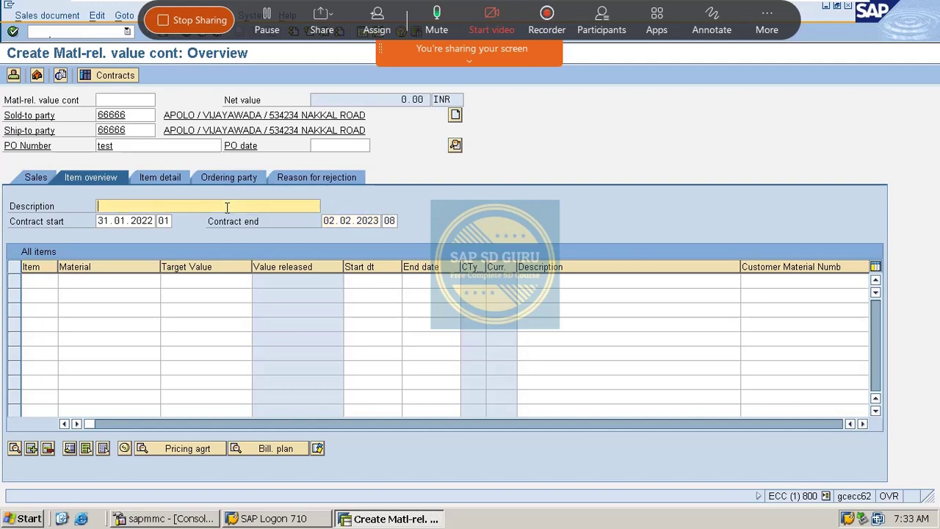
type("contract ON vaxine-150")
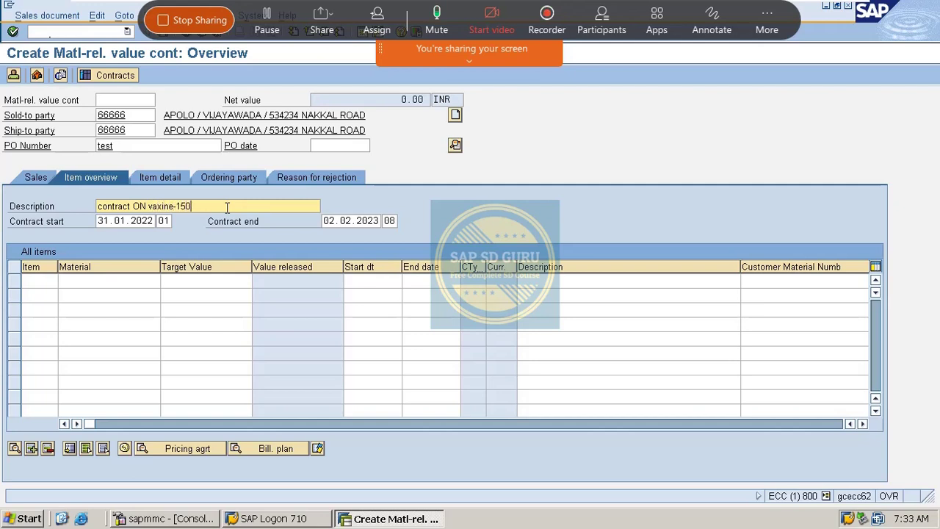
key("Return")
key("Return")
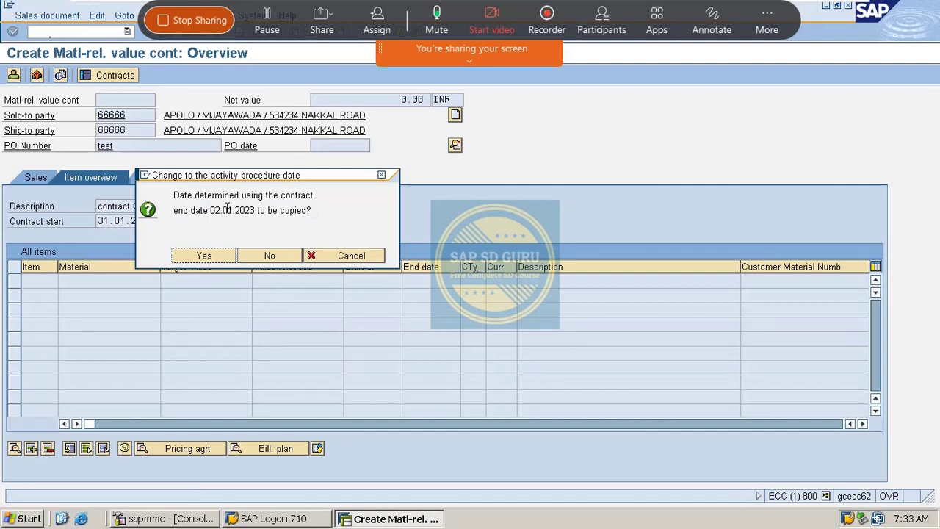
key("Return")
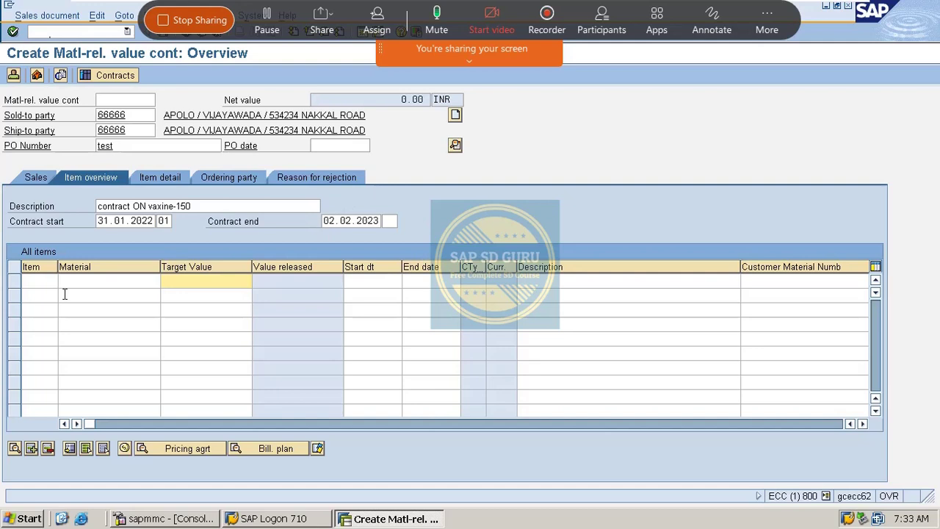
Step: Enter VAXINE-150 as the material in the first item row
left_click(149, 280)
left_click(149, 279)
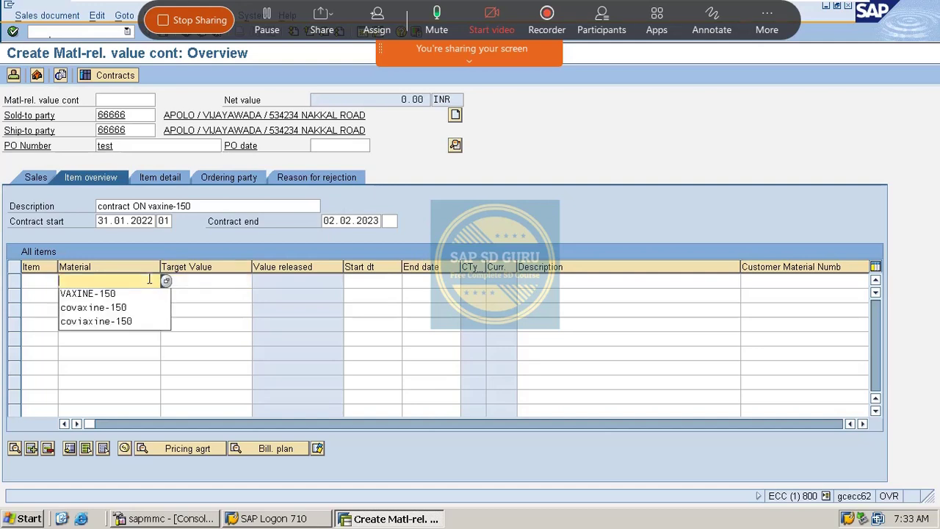
key("Down")
key("Return")
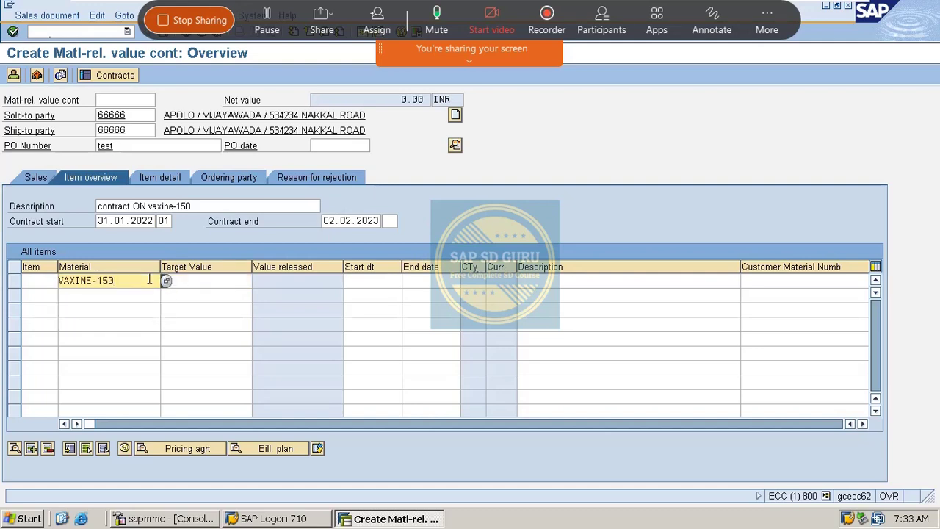
Step: Set the target value of the VAXINE-150 item to 1000 and confirm the item
key("Tab")
type("20")
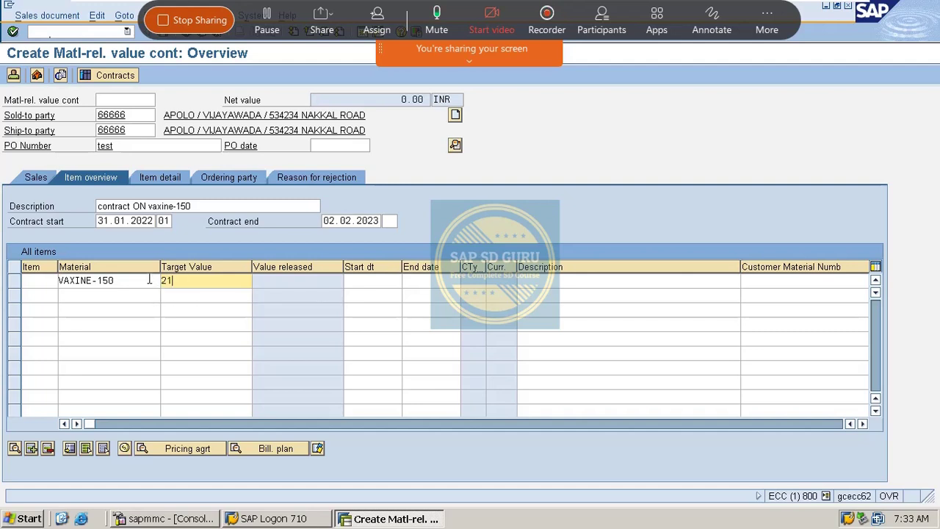
key("BackSpace")
key("BackSpace")
key("BackSpace")
key("BackSpace")
type("1000")
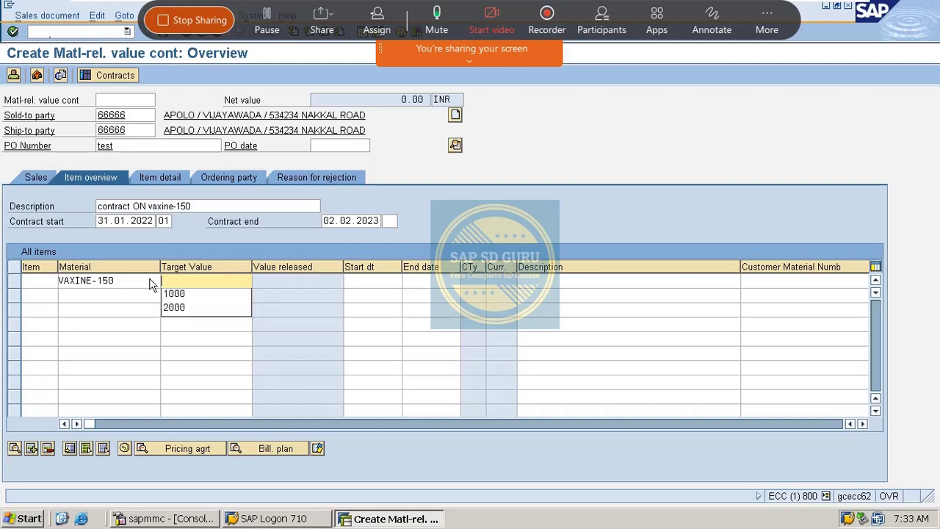
key("Return")
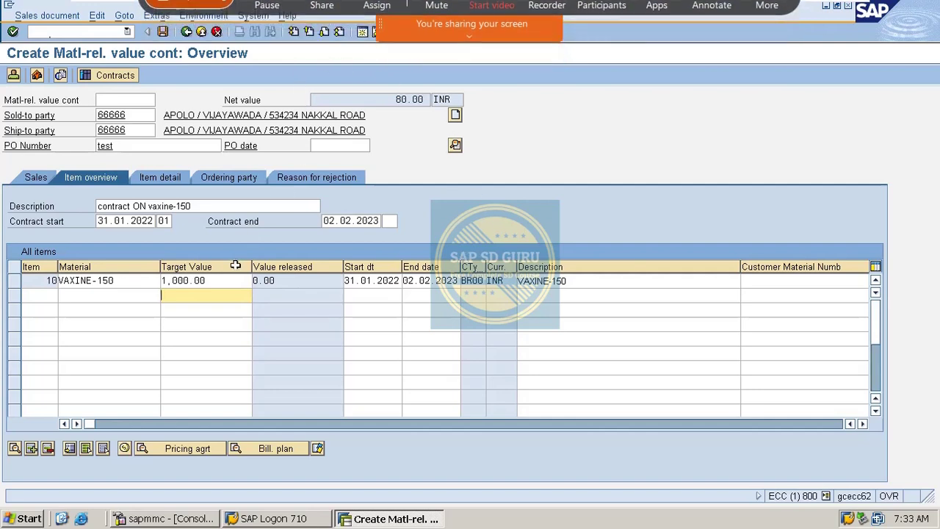
left_click_drag(224, 284, 161, 281)
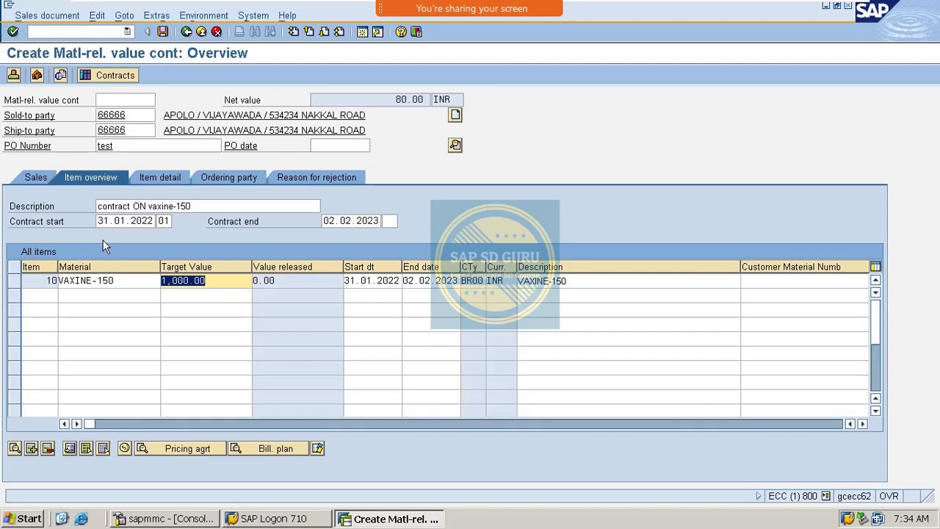
left_click(185, 280)
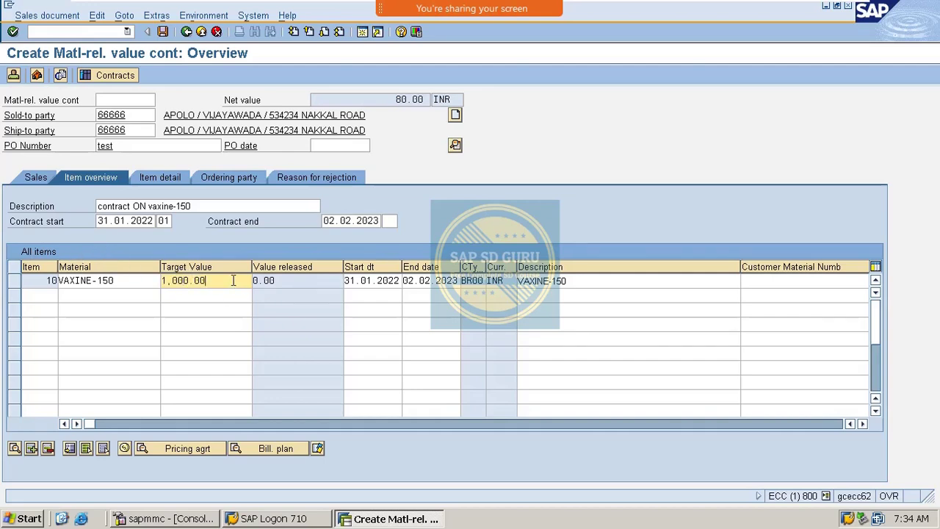
Step: Review the pricing conditions of the VAXINE-150 contract item, then return to the overview and check its material and target value
double_click(232, 280)
left_click(377, 149)
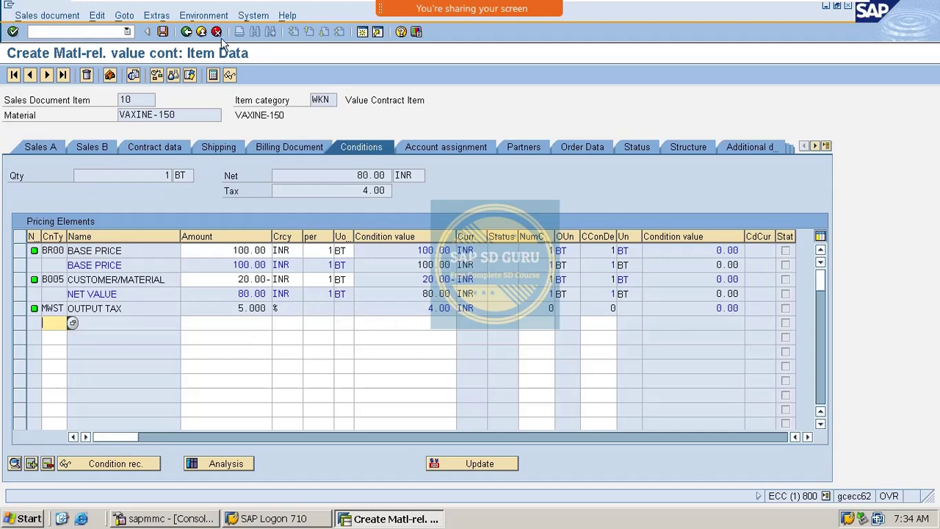
left_click(186, 32)
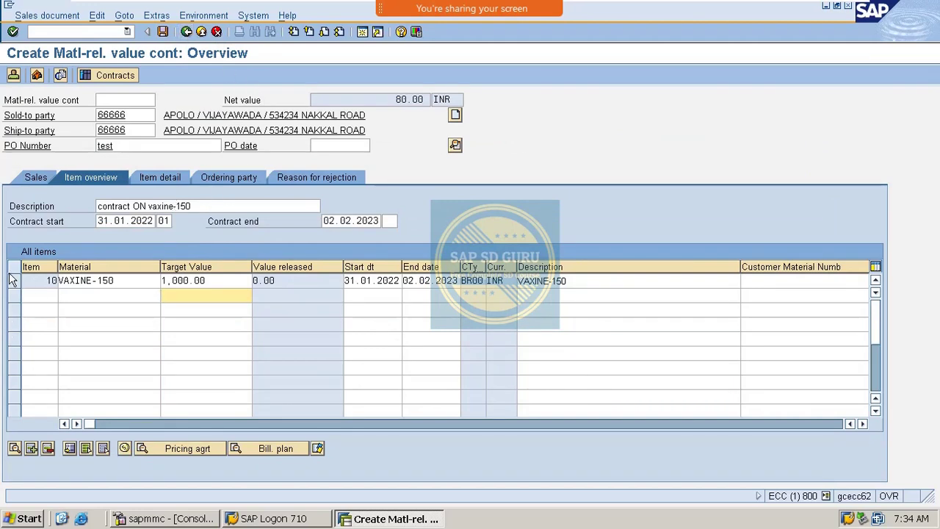
double_click(226, 282)
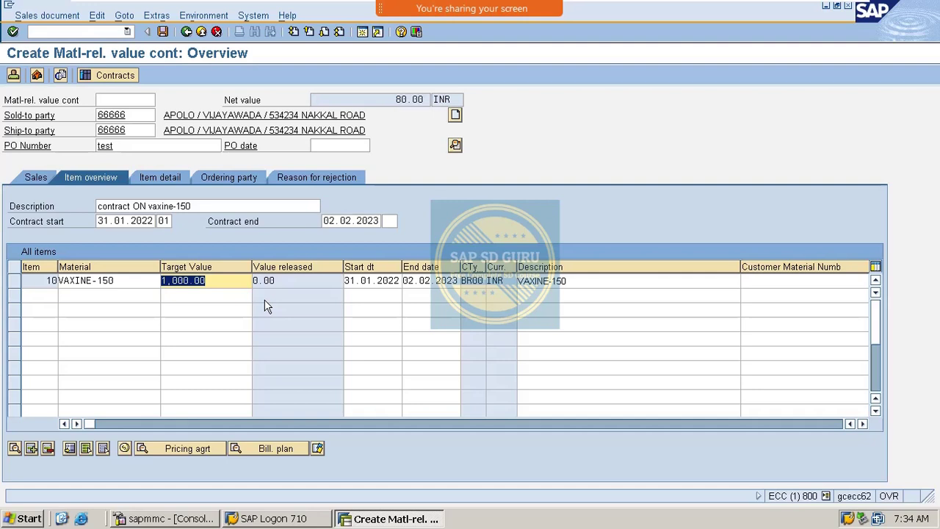
double_click(150, 281)
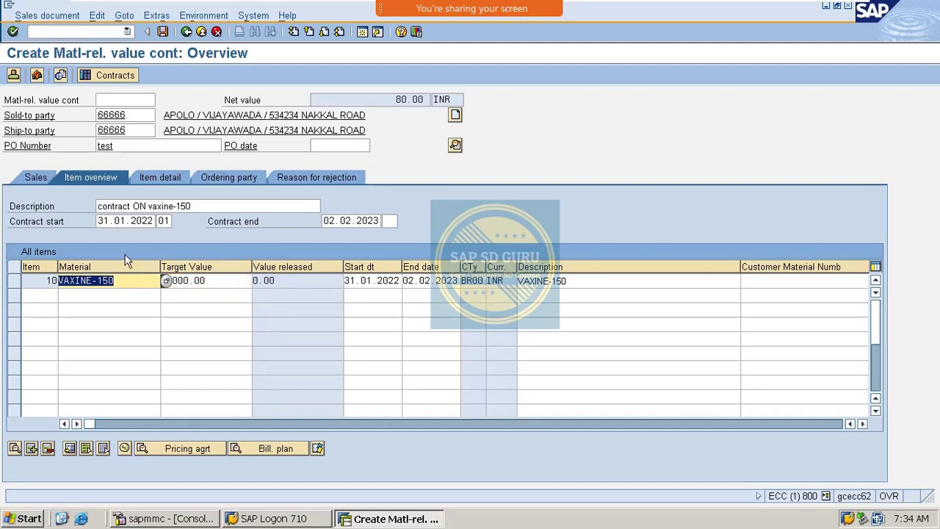
double_click(223, 285)
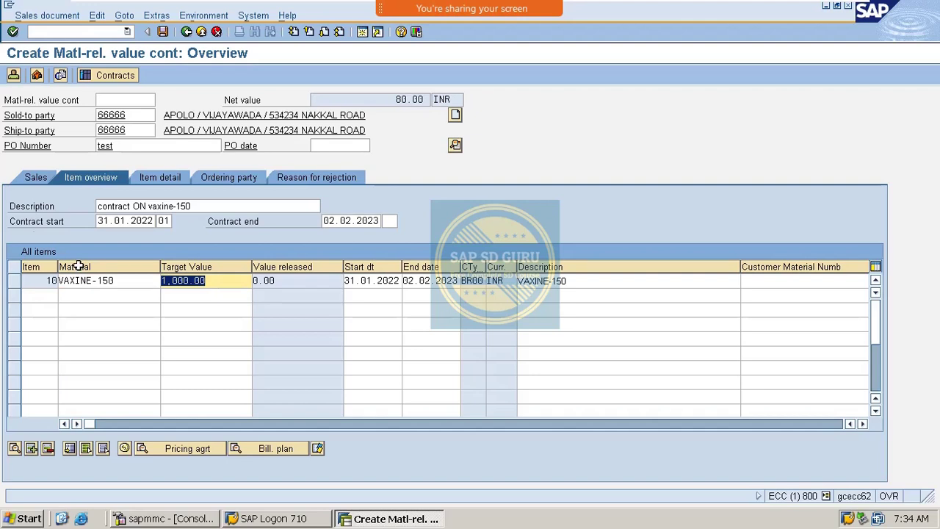
Step: Check the value contract for missing data with the incompletion log and save it
left_click(98, 16)
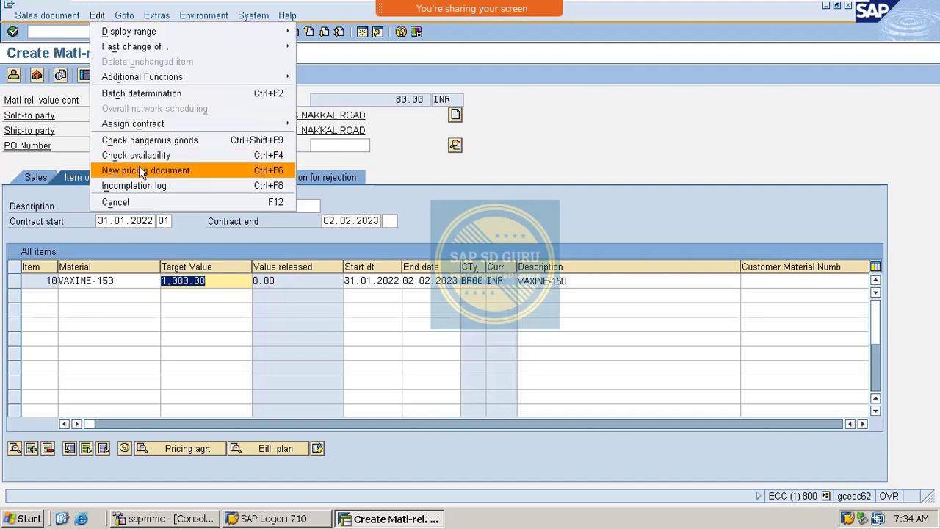
left_click(150, 185)
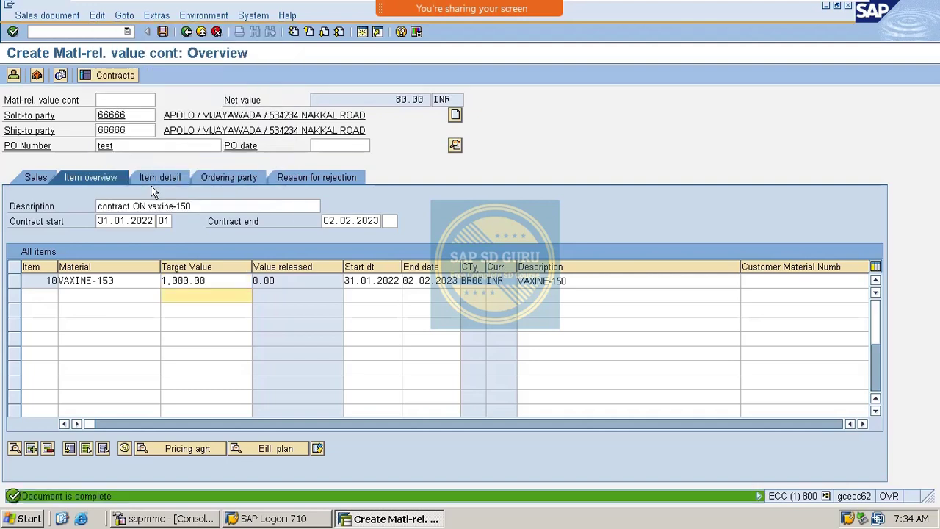
left_click(167, 32)
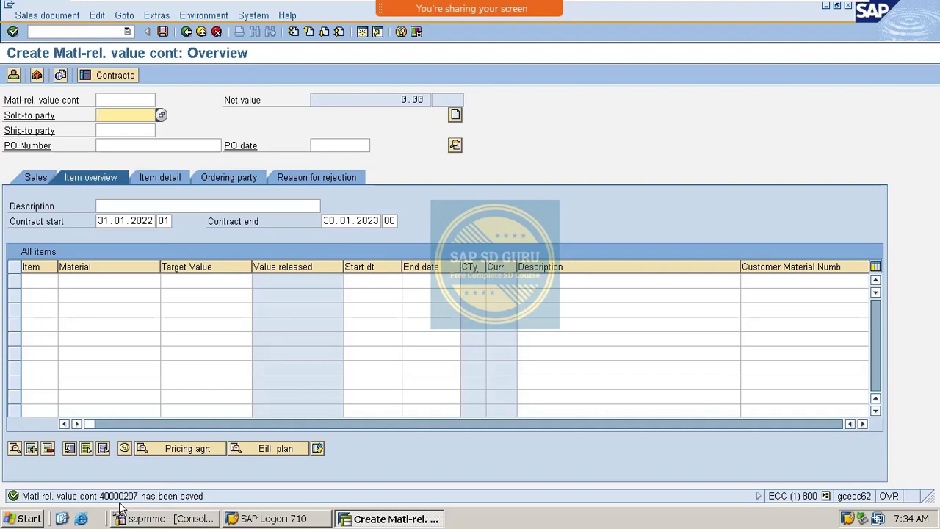
Step: Try to open the Change Contract transaction VA42
left_click(78, 28)
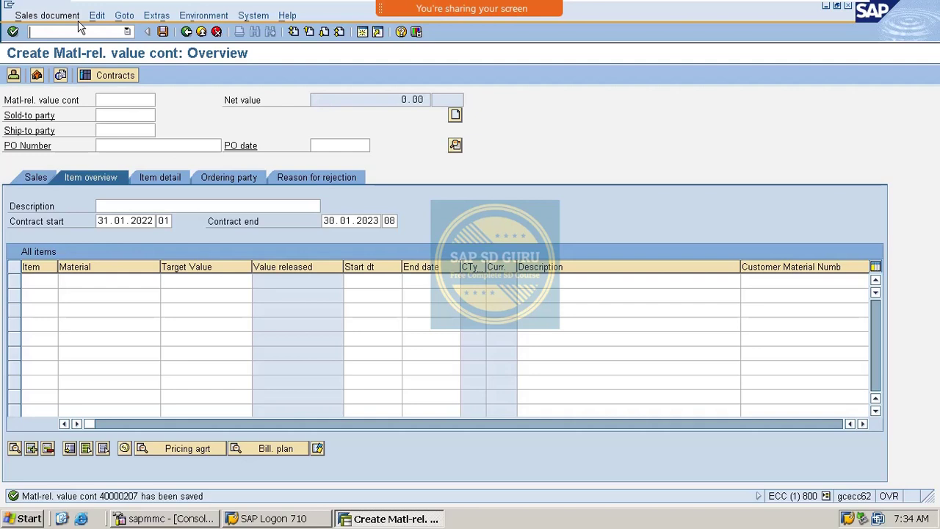
type("VA42")
key("Return")
left_click(79, 21)
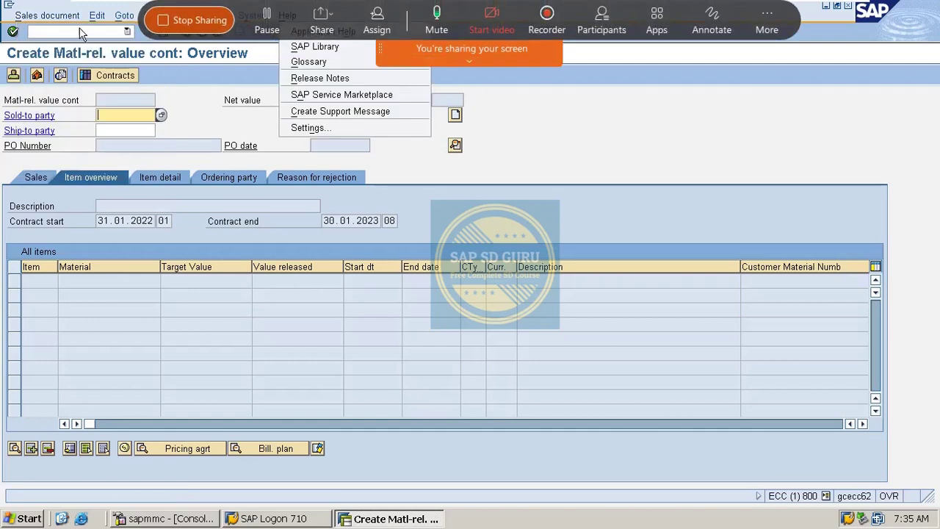
Step: Open the sales order creation transaction VA01 and enter OR as the order type
left_click(77, 30)
type("/NV")
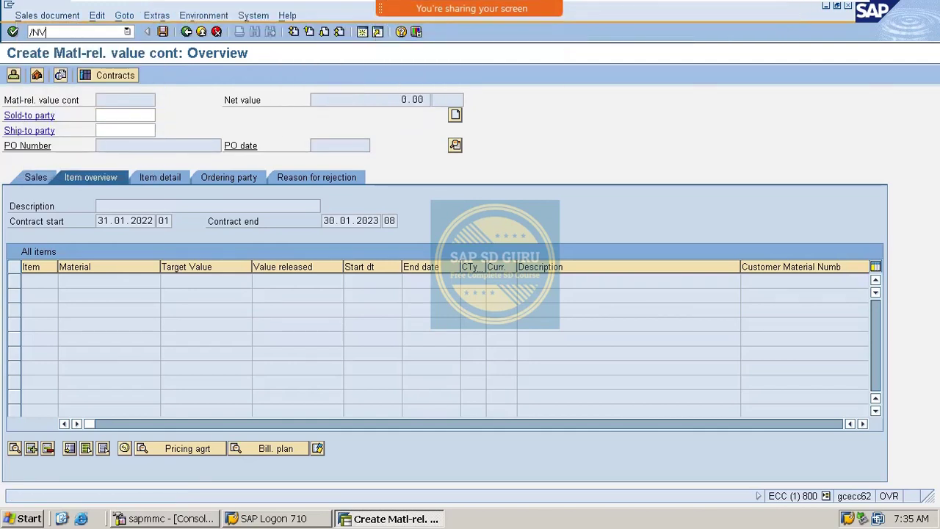
type("A01")
key("Return")
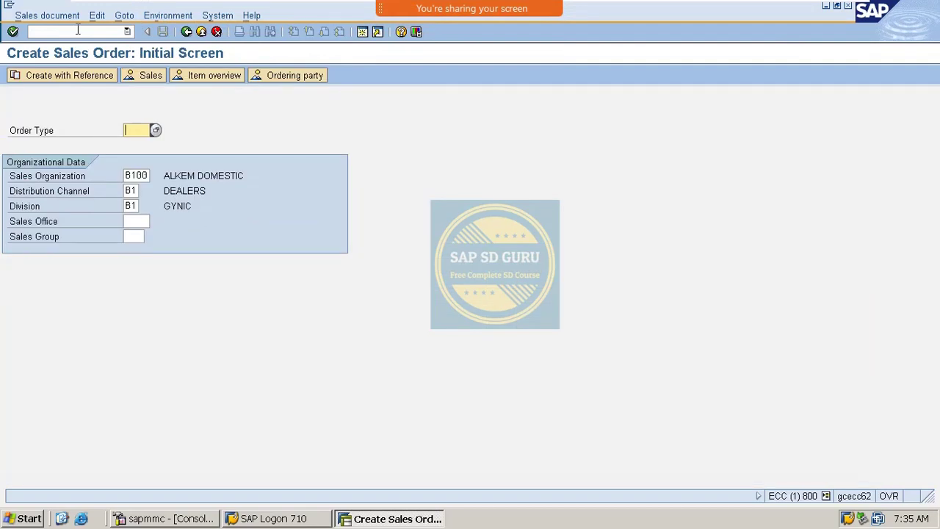
type("or")
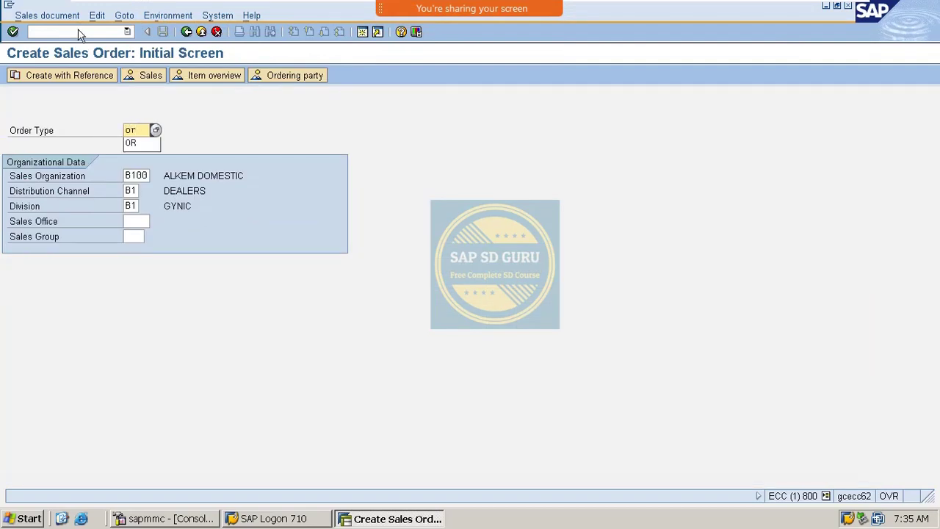
left_click(482, 144)
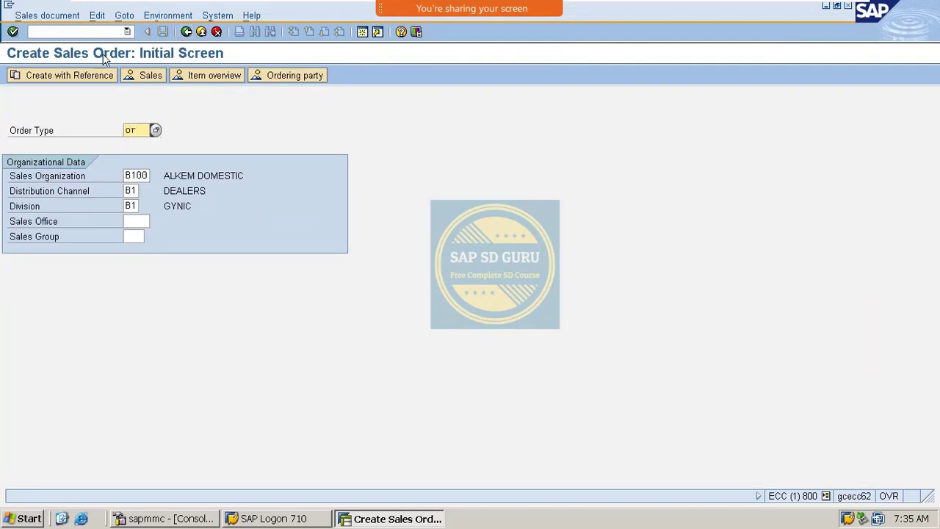
Step: Create the order with reference to the newly saved value contract and copy the contract into it
left_click(95, 83)
left_click(211, 230)
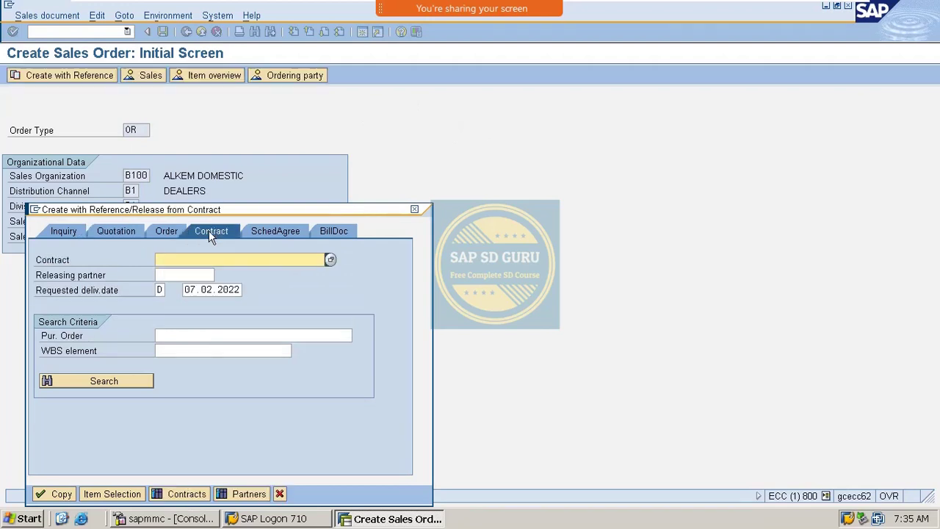
left_click(319, 257)
key("Down")
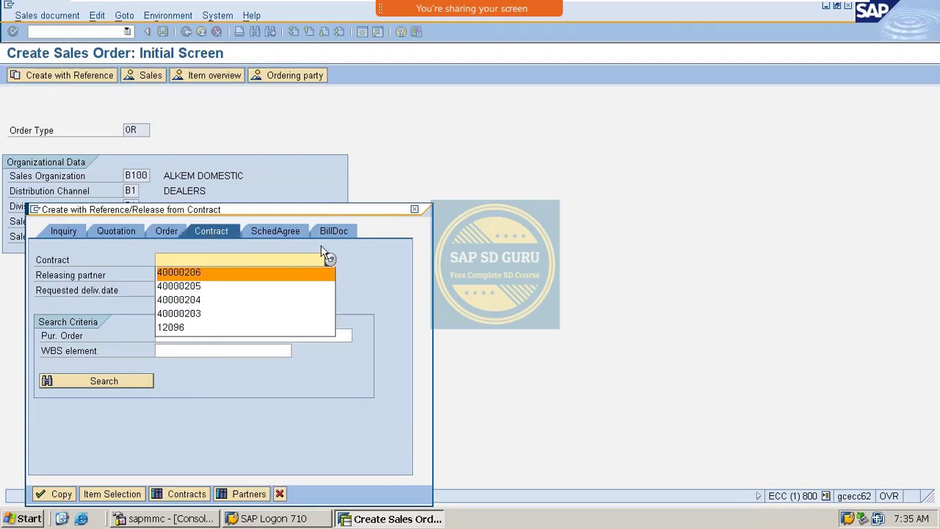
key("Return")
left_click(321, 252)
key("Down")
key("Return")
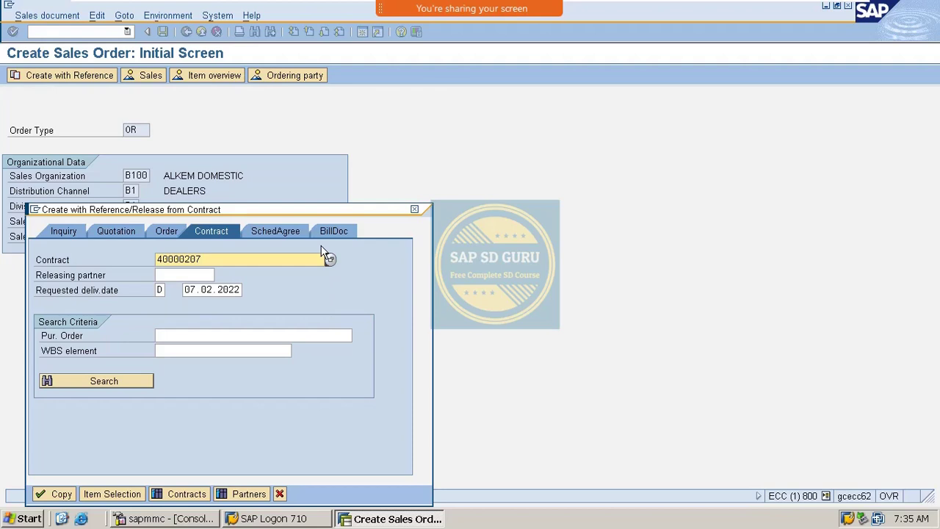
key("Return")
left_click(74, 381)
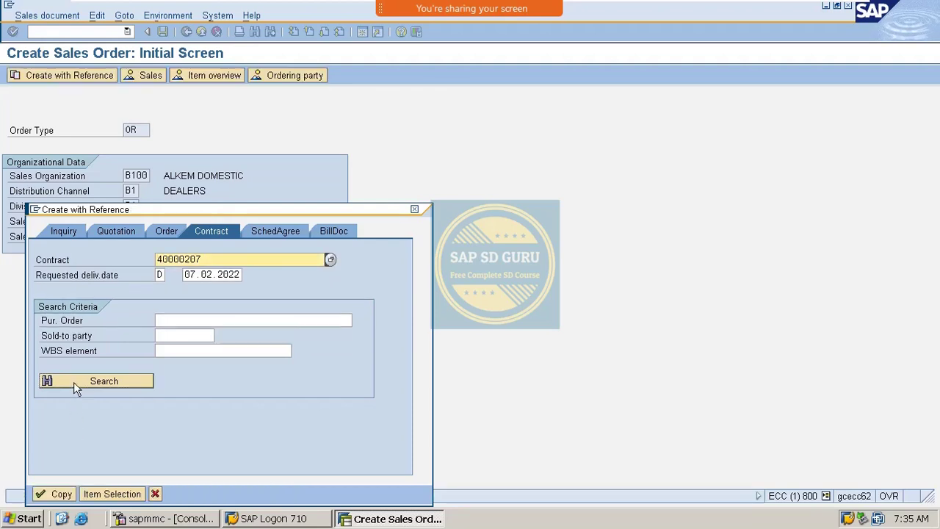
left_click(50, 498)
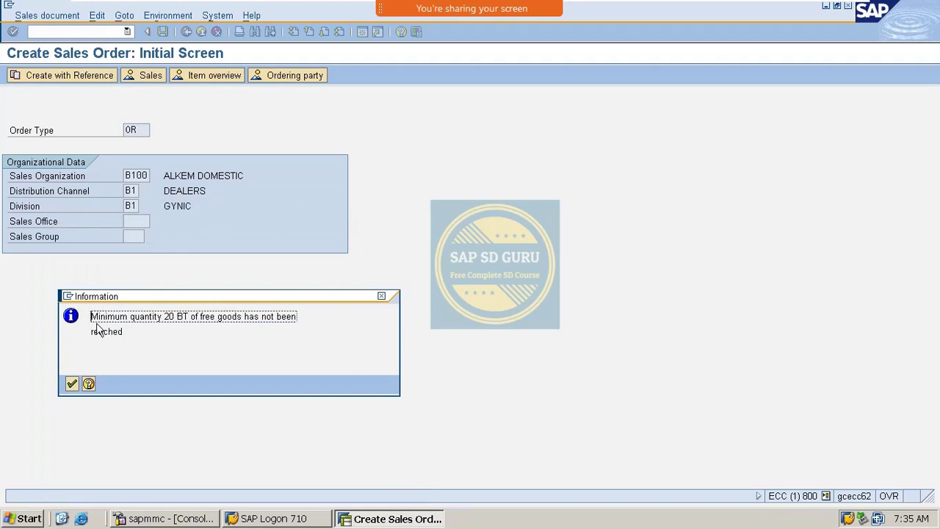
Step: Move the free goods information dialog aside and acknowledge it to continue to the standard order
left_click_drag(115, 316, 204, 324)
left_click(199, 329)
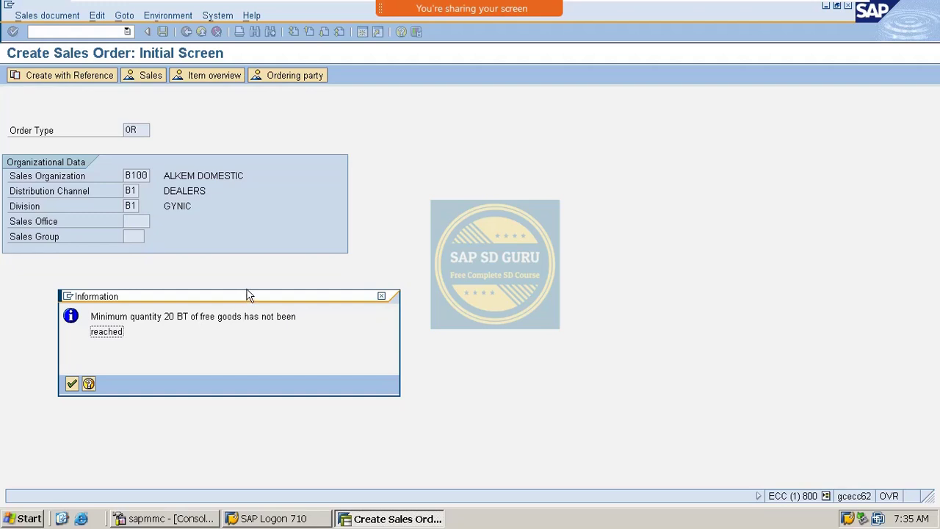
left_click_drag(253, 299, 564, 164)
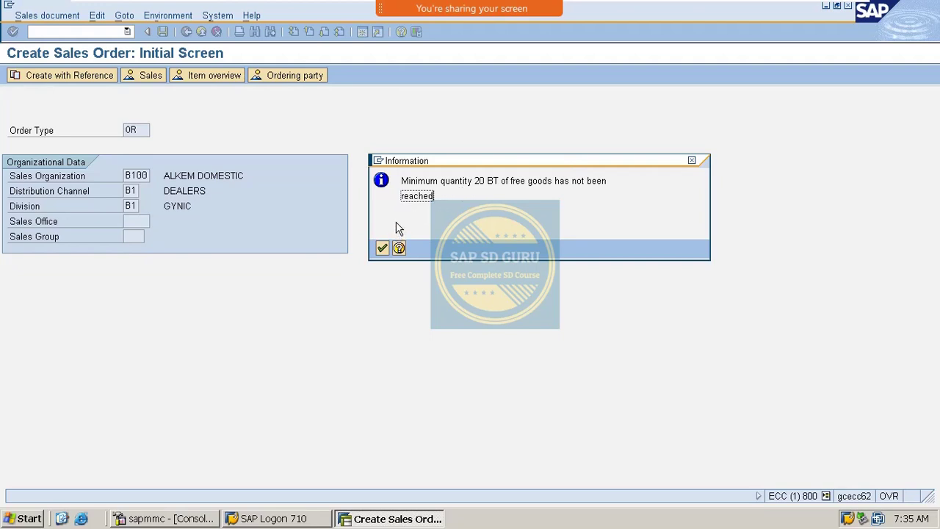
left_click(382, 249)
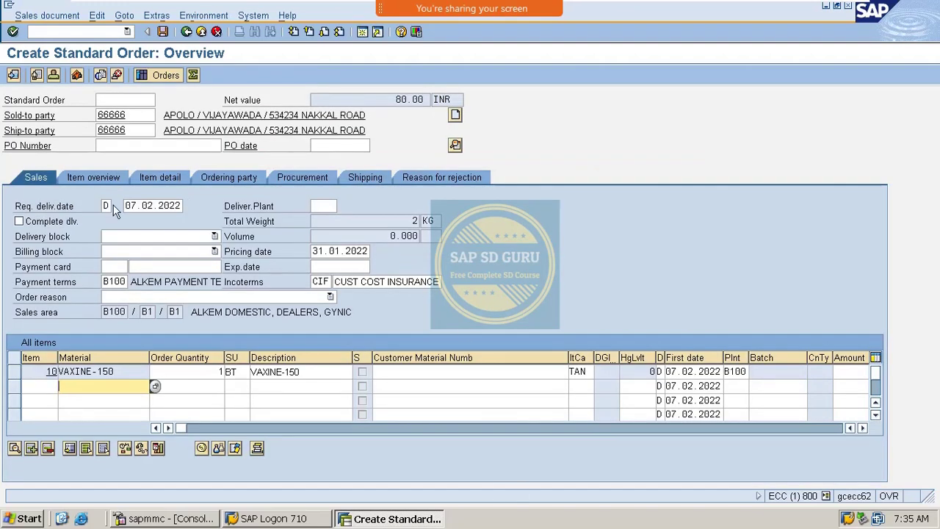
Step: Enter TEST as the PO number of the standard order and confirm it
left_click(136, 139)
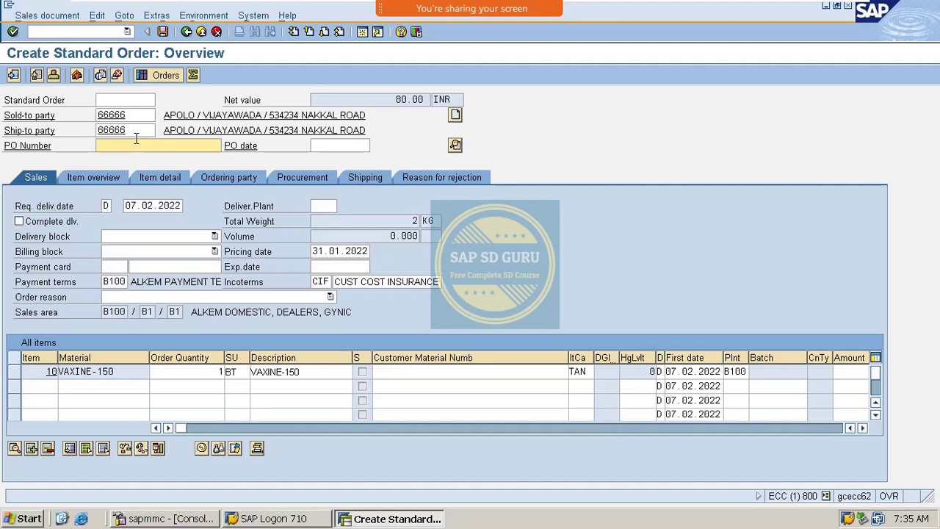
left_click(136, 140)
type("TEST")
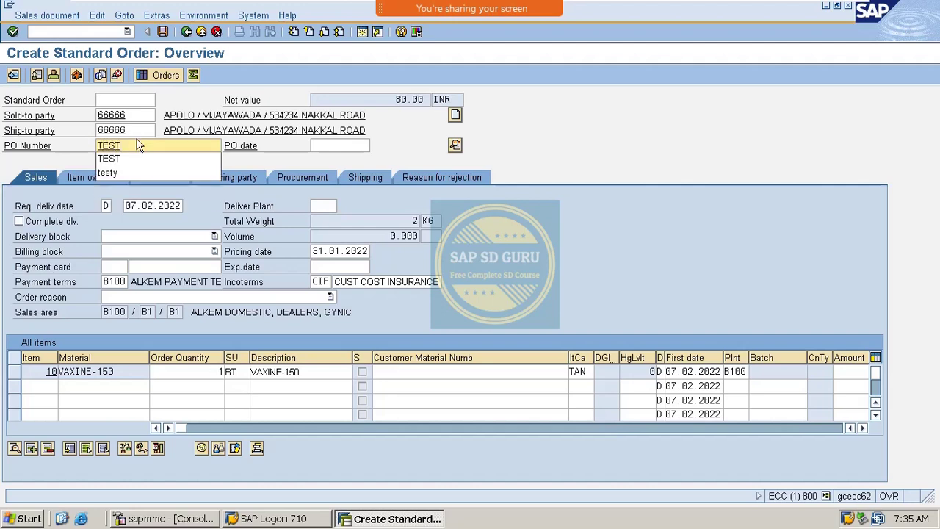
key("Return")
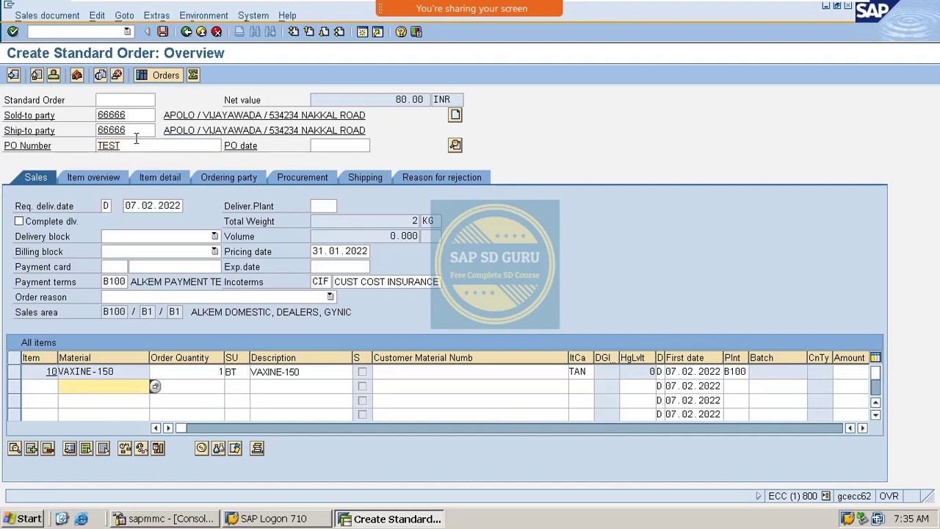
Step: Set the order quantity of the VAXINE-150 item to 5 BT and check the order's net value
left_click(194, 371)
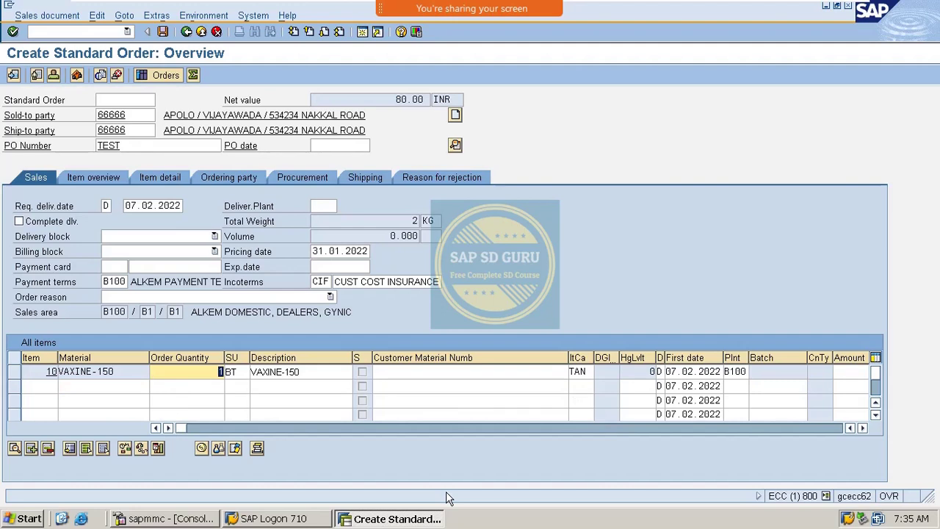
type("5")
key("Return")
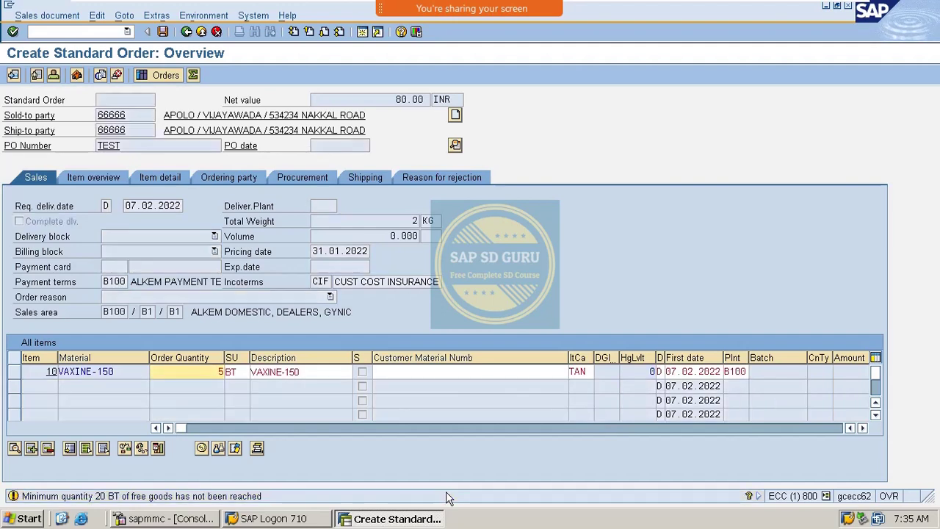
key("Return")
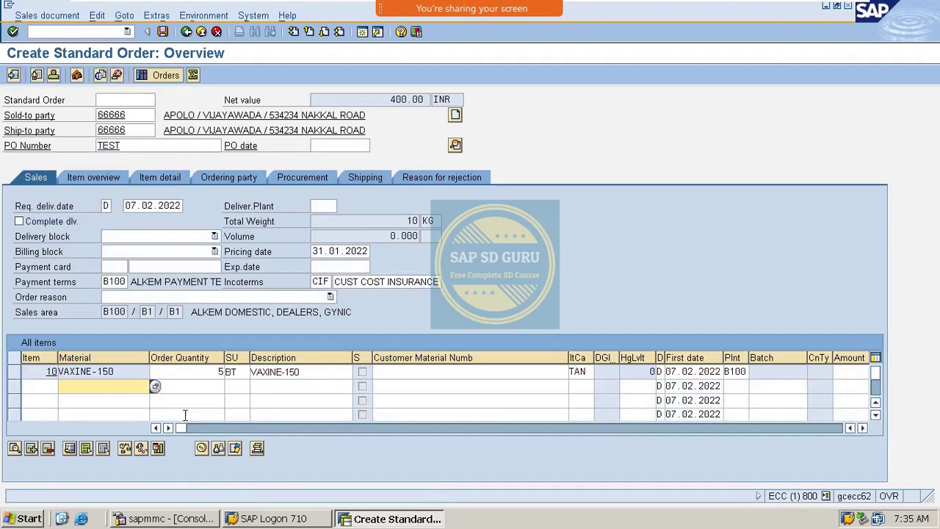
left_click(219, 372)
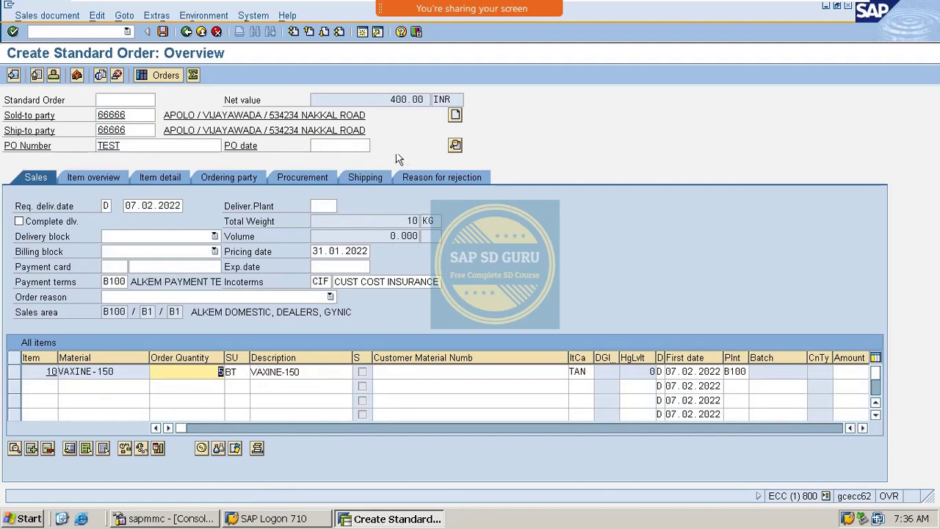
left_click_drag(380, 95, 560, 80)
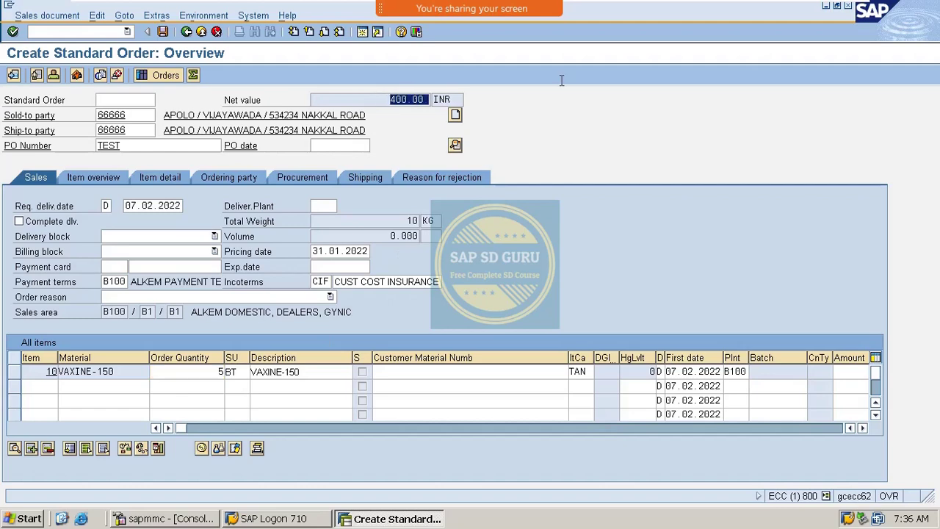
Step: Check the standard order for missing data with the incompletion log and save it
left_click(103, 15)
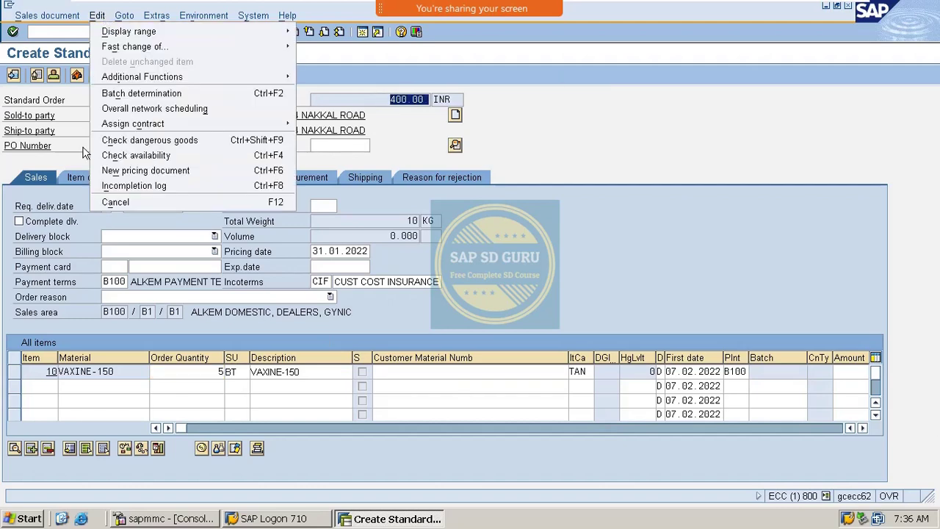
left_click(120, 185)
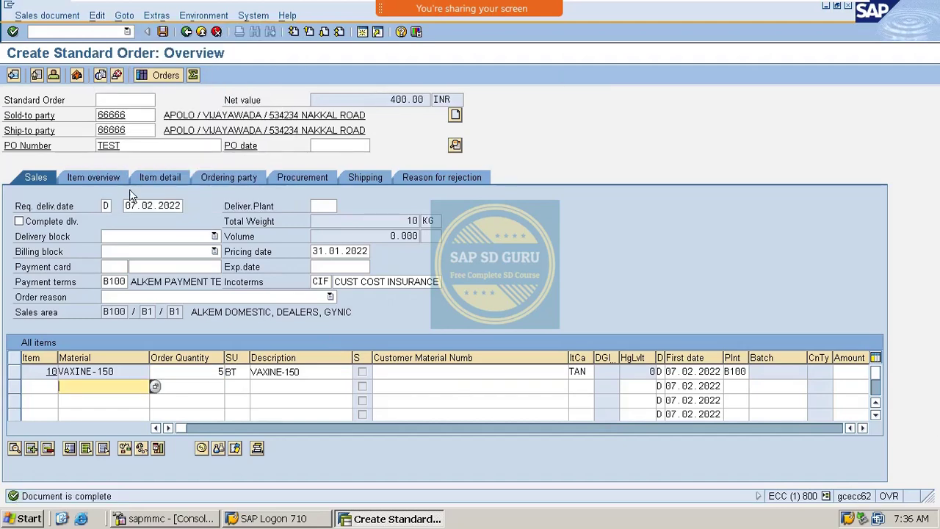
left_click(162, 32)
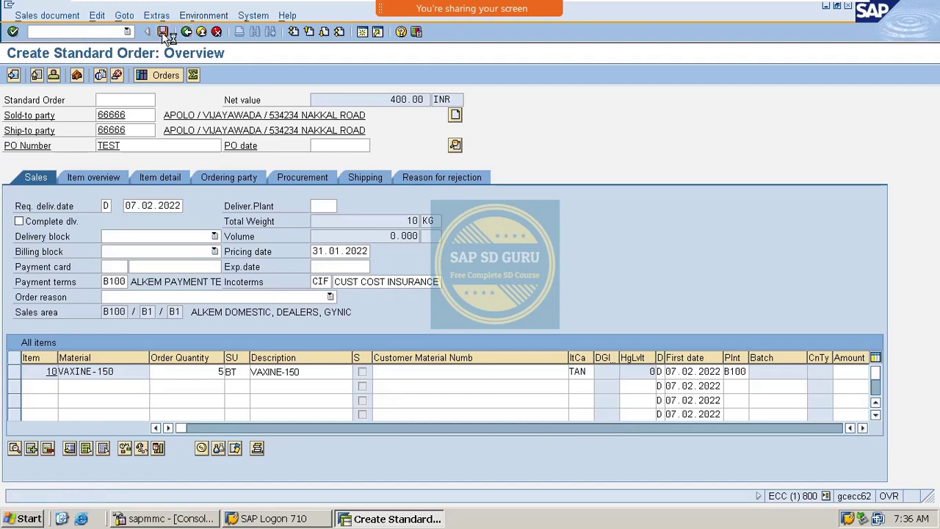
Step: Switch from the saved order to changing contracts and review the document flow of the material-related value contract
left_click(83, 30)
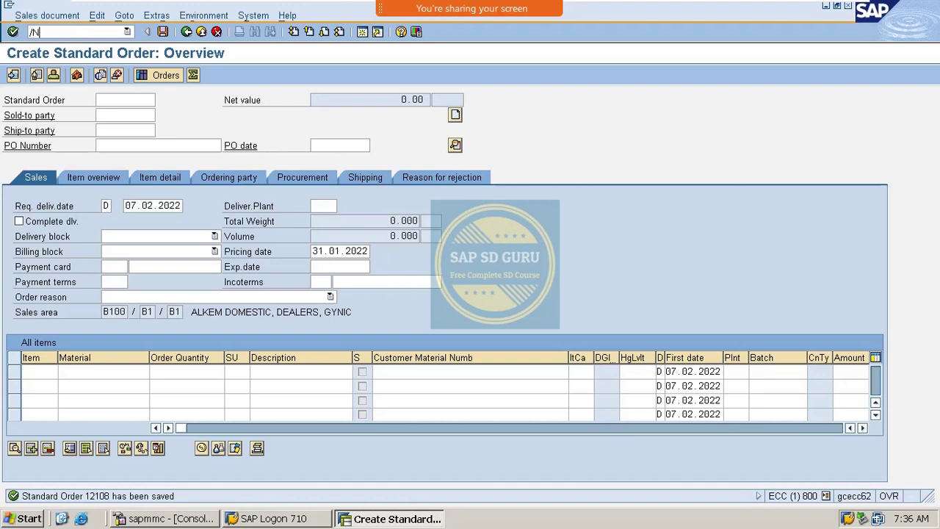
key("Return")
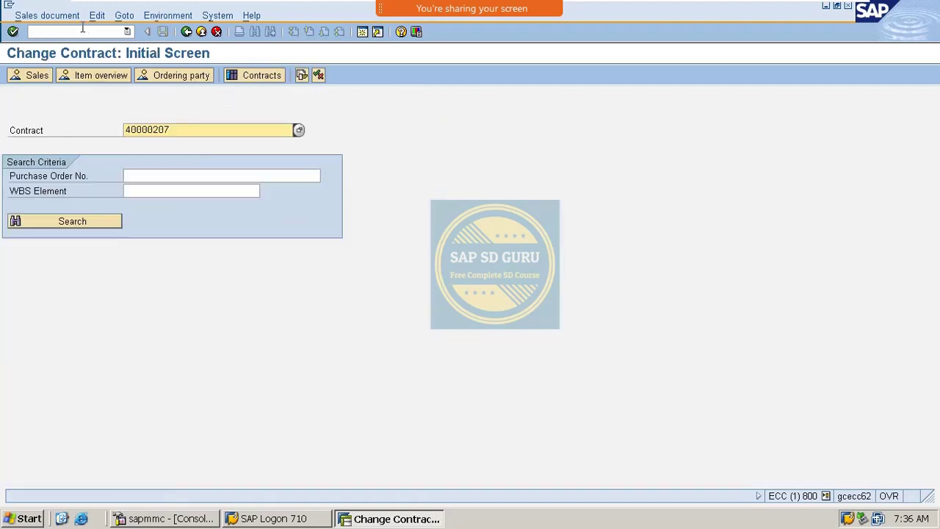
left_click(303, 78)
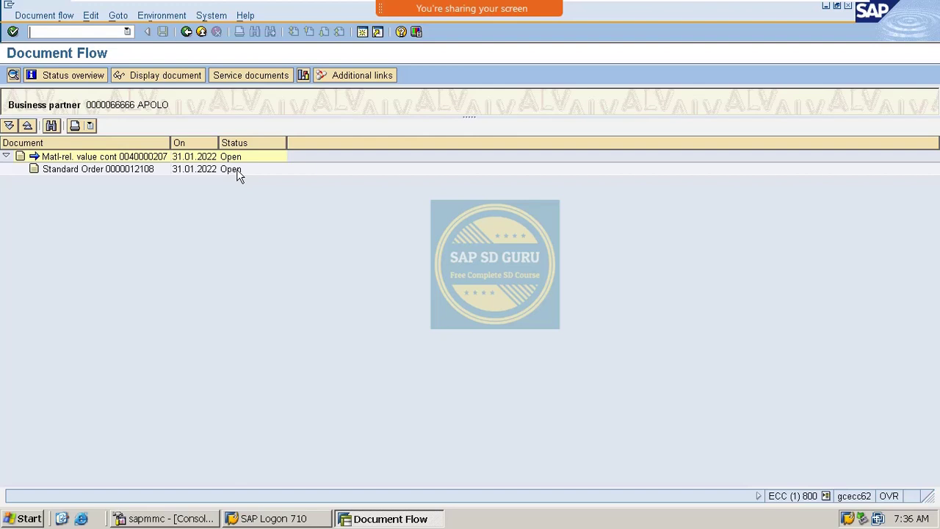
left_click(186, 33)
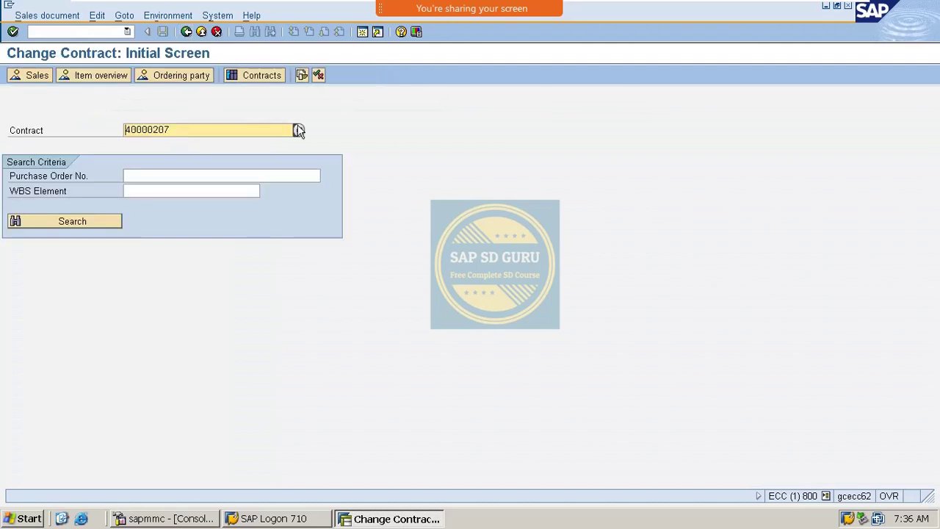
Step: Open the value contract for change and compare the VAXINE-150 item's released value with its target value
key("Return")
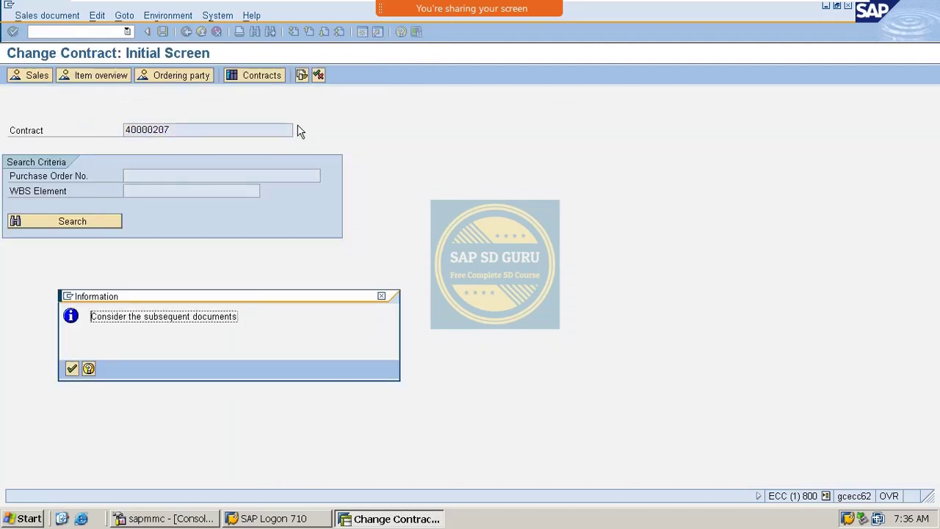
key("Return")
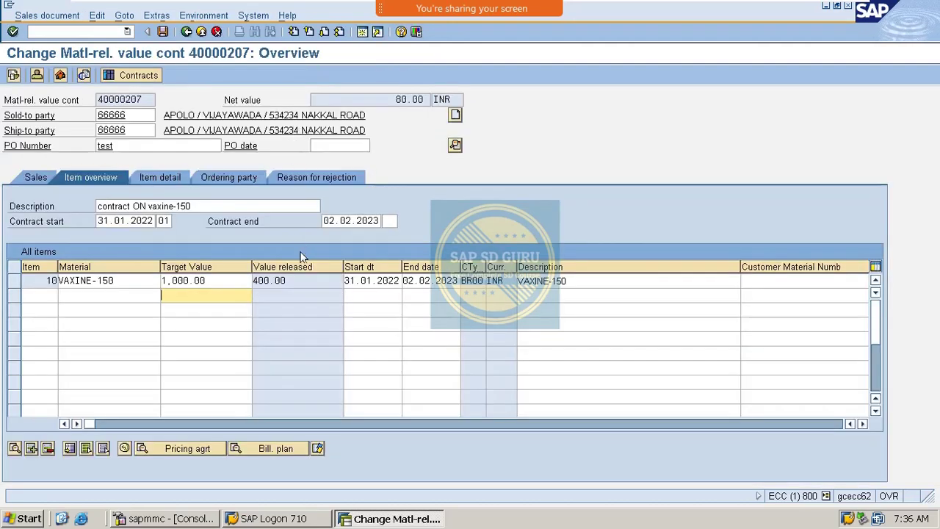
left_click_drag(291, 278, 196, 288)
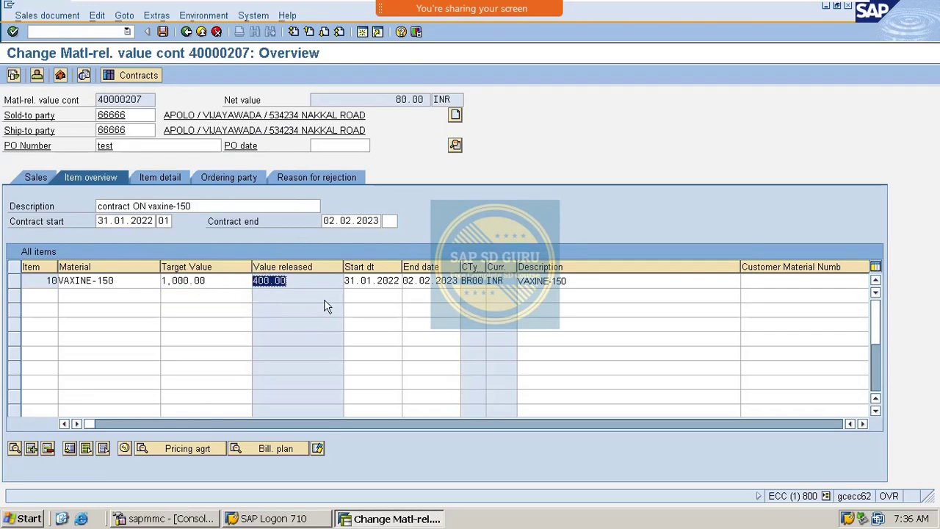
left_click(230, 285)
left_click_drag(230, 285, 119, 307)
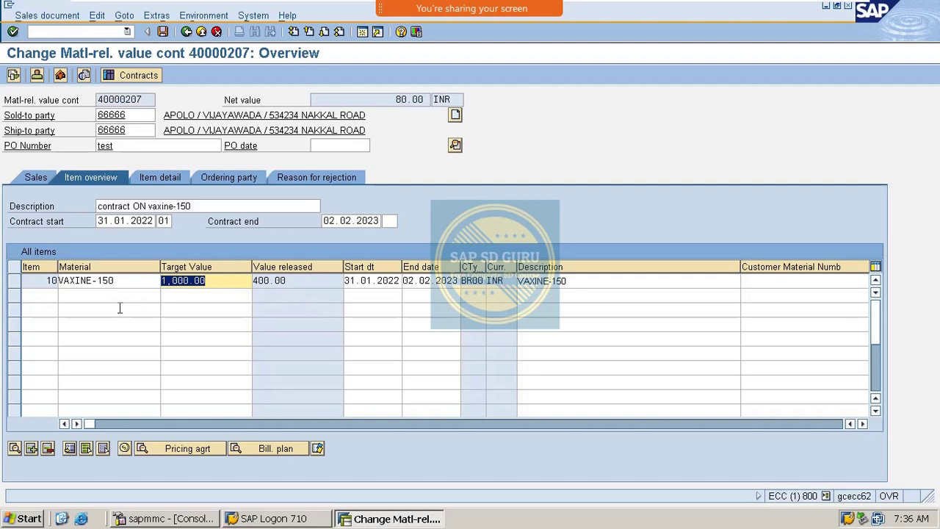
left_click(312, 280)
double_click(309, 281)
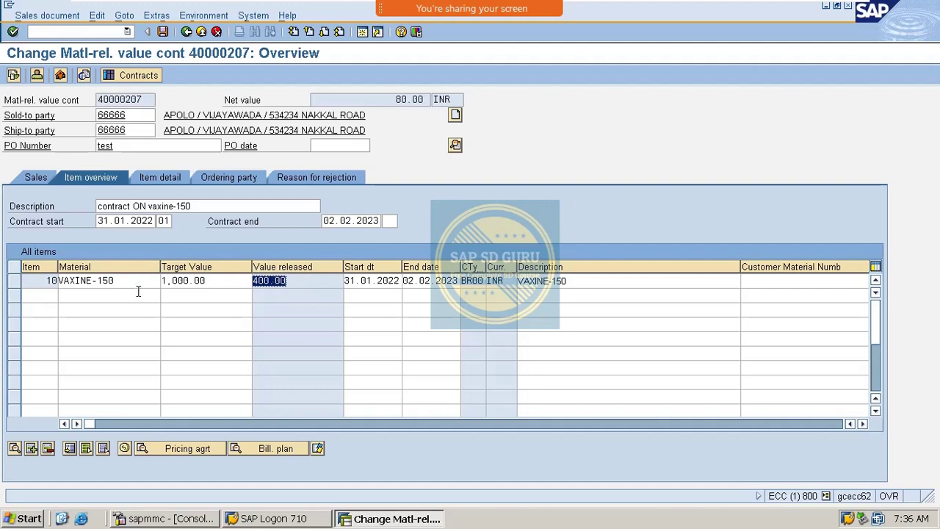
Step: Check the contract's net value and open the pricing conditions of the VAXINE-150 item
left_click(382, 100)
double_click(381, 100)
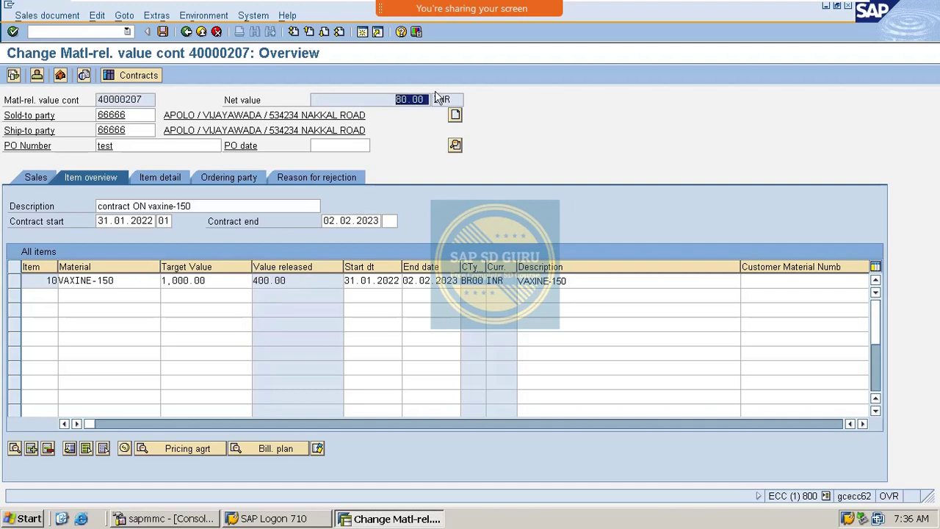
double_click(116, 281)
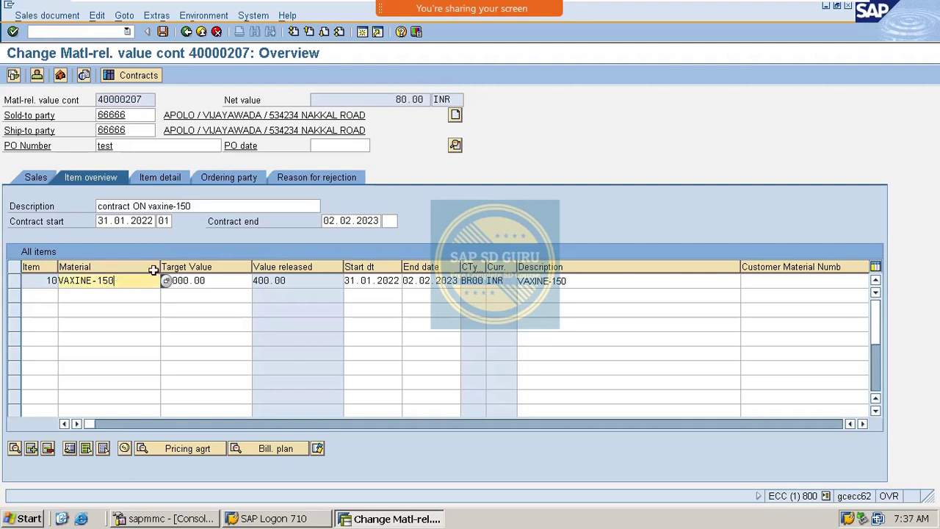
double_click(400, 100)
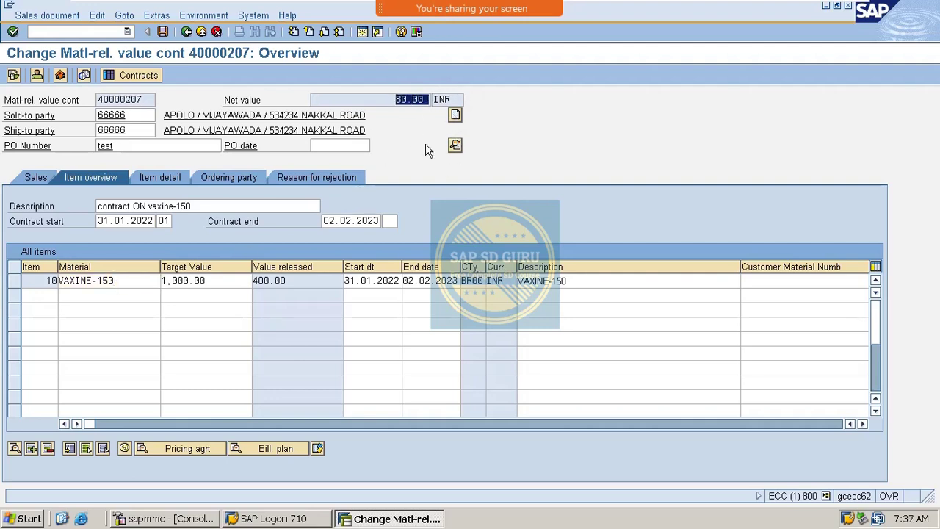
left_click(131, 287)
double_click(131, 286)
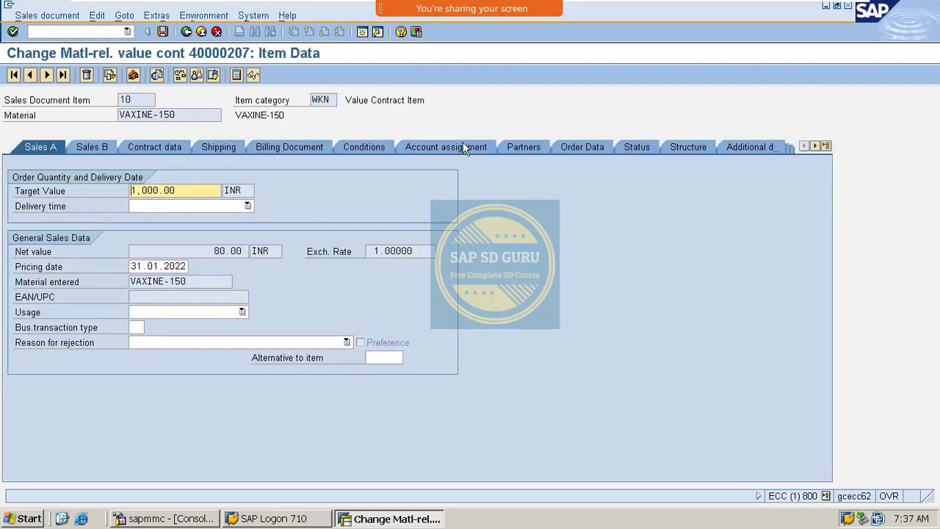
left_click(379, 146)
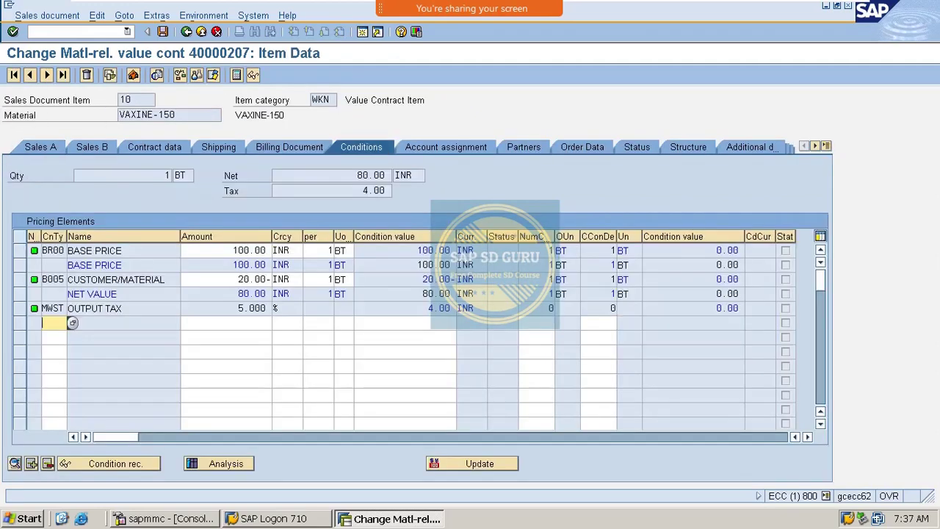
Step: Examine the item's base price, customer/material discount, output tax and net amount, and leave the contract by saving it
left_click_drag(226, 253, 372, 250)
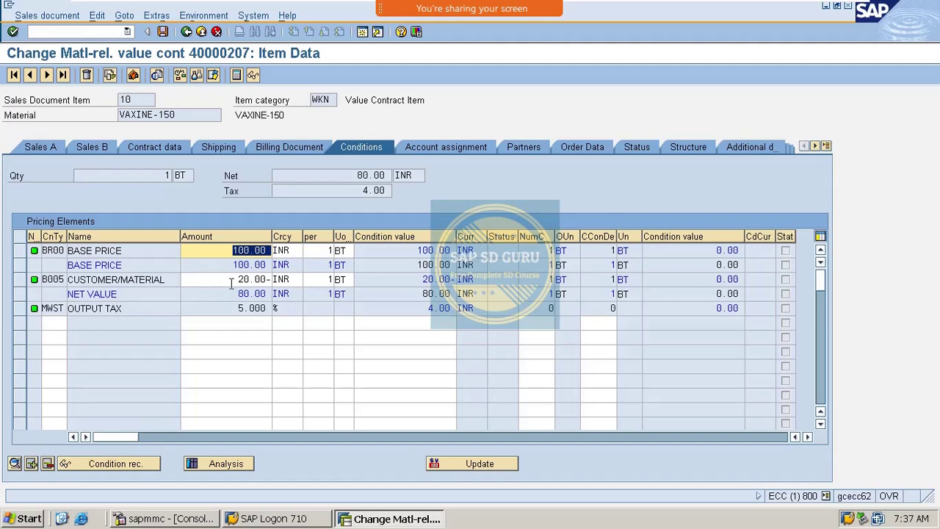
left_click_drag(231, 284, 401, 288)
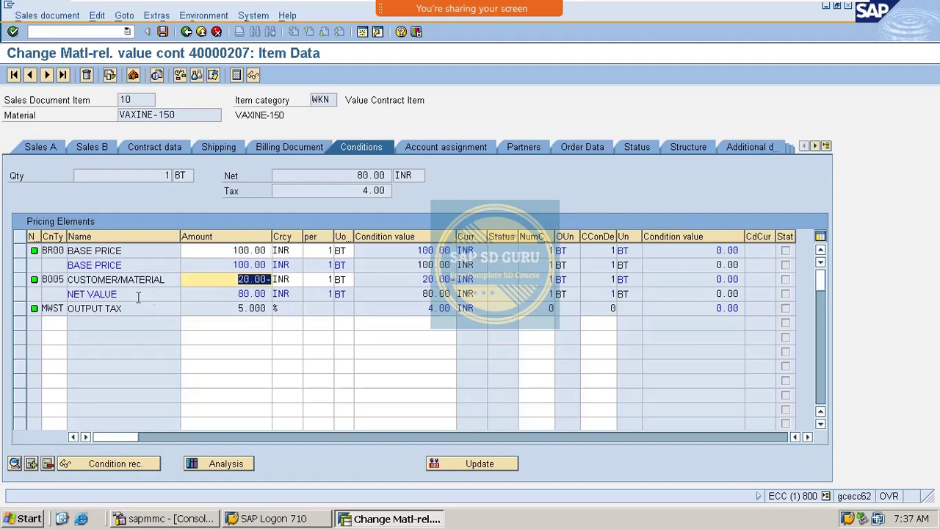
left_click_drag(226, 307, 400, 280)
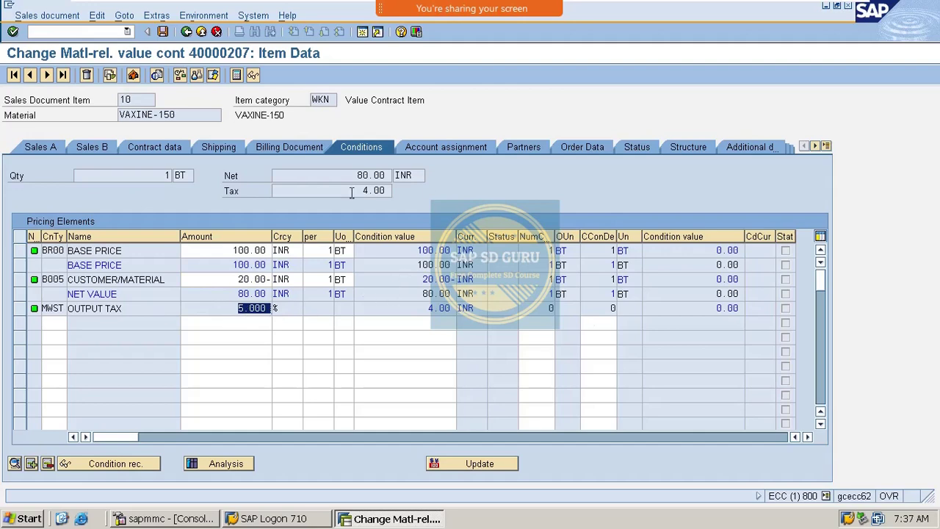
left_click_drag(352, 192, 578, 167)
left_click_drag(341, 176, 542, 115)
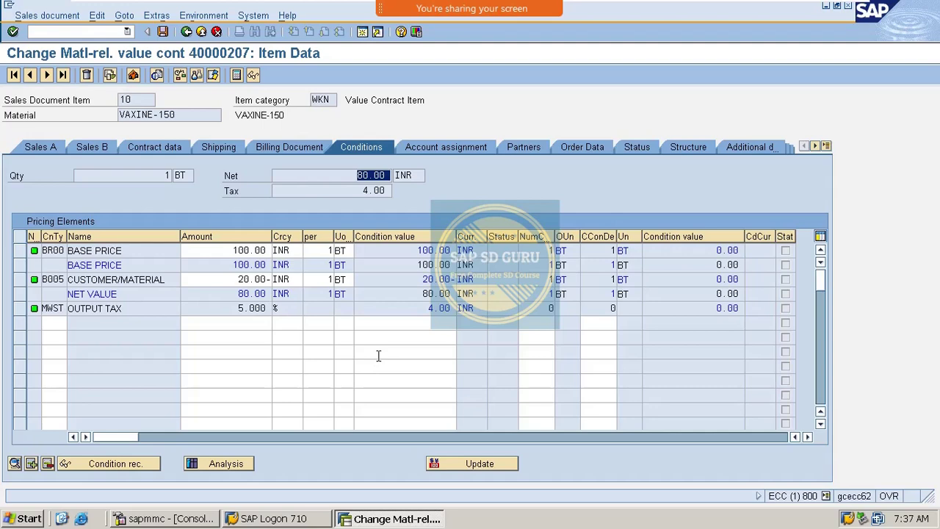
left_click(186, 32)
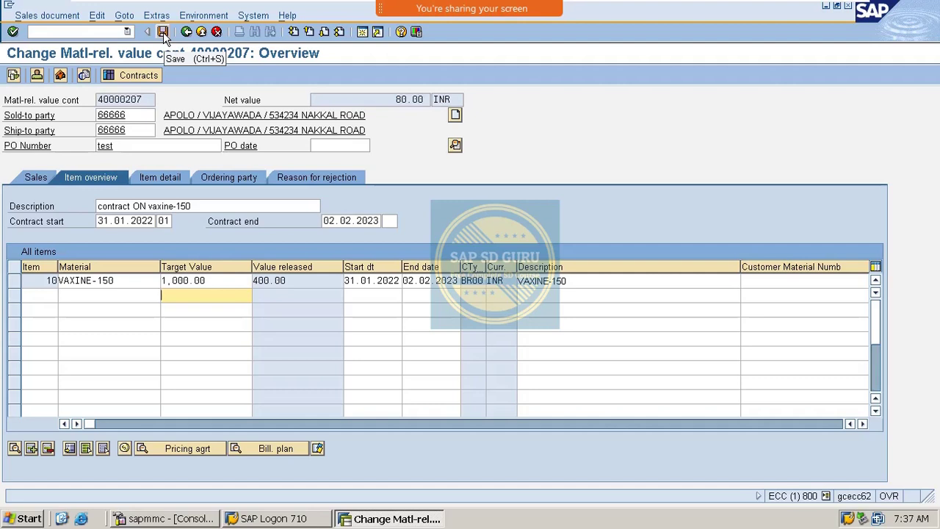
left_click(163, 32)
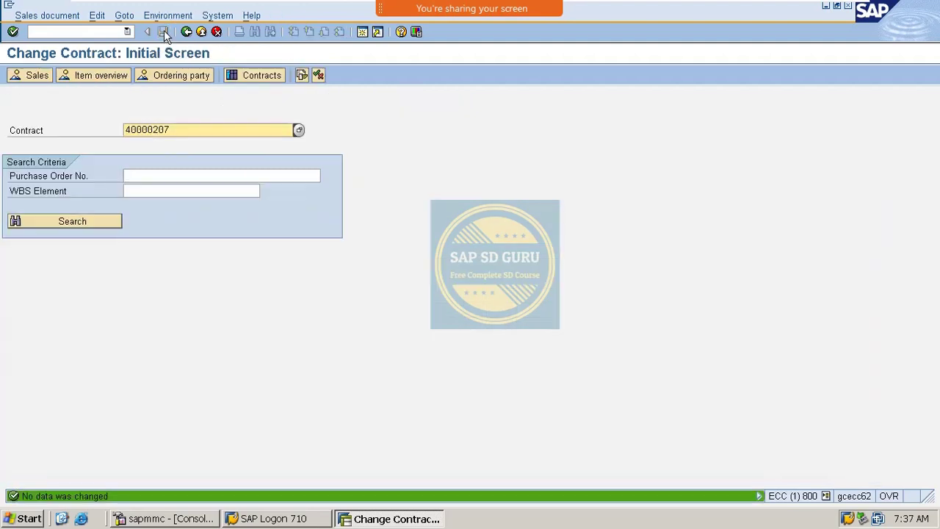
Step: Start a new standard order with transaction VA01 and prepare its creation with reference to a contract
left_click(44, 32)
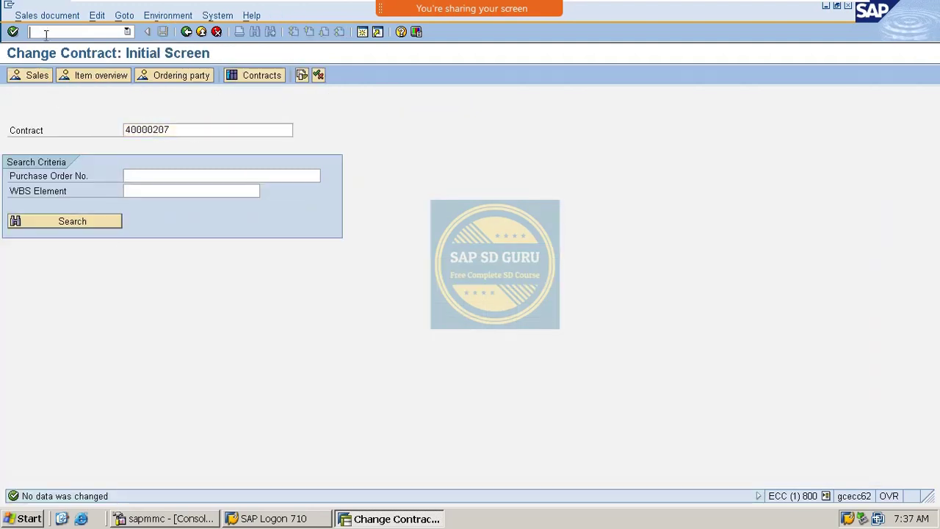
type("/NVA01")
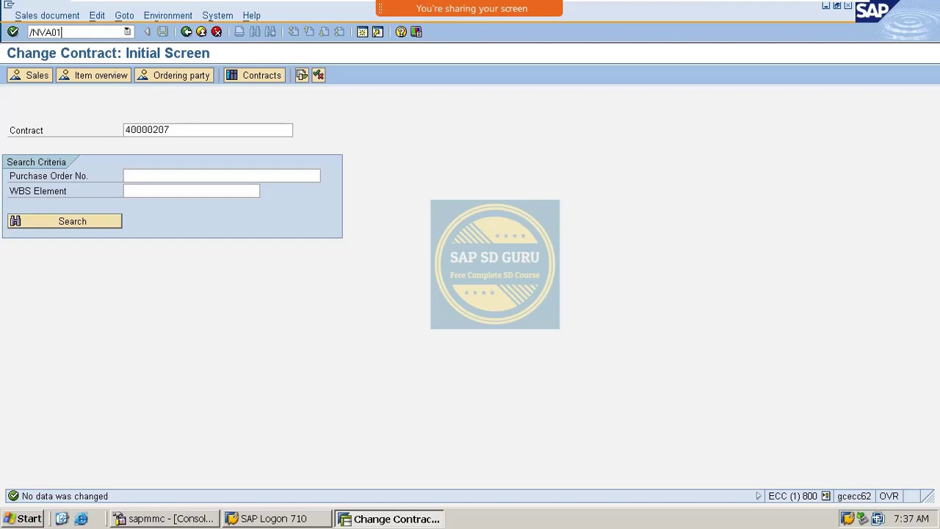
key("Return")
key("Return")
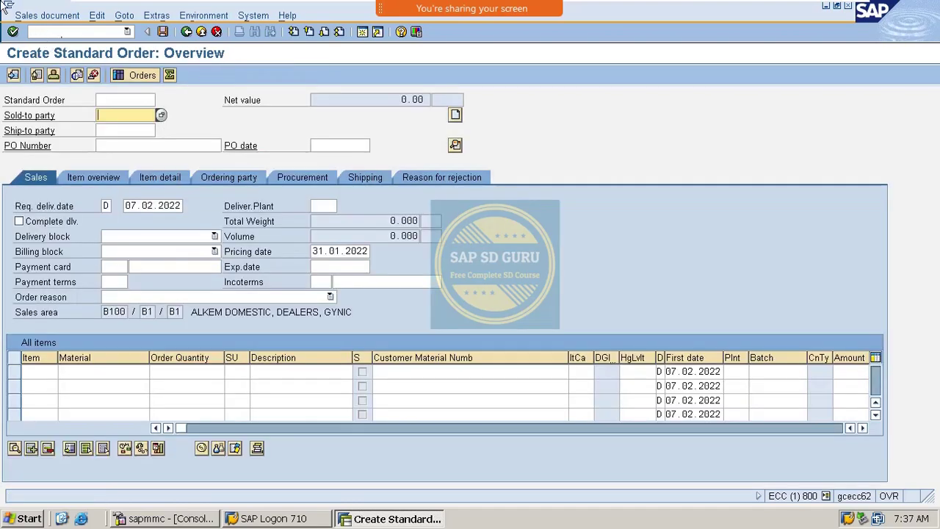
left_click(47, 14)
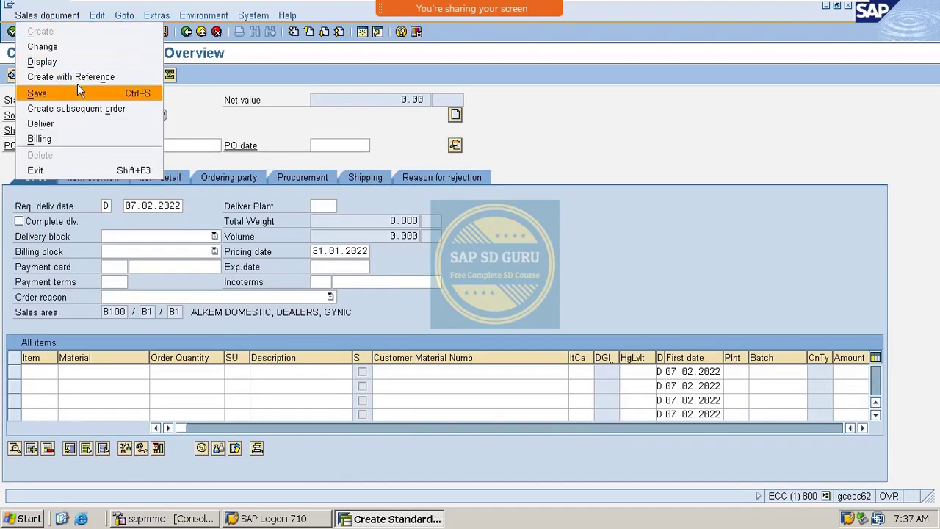
left_click(76, 77)
left_click(206, 230)
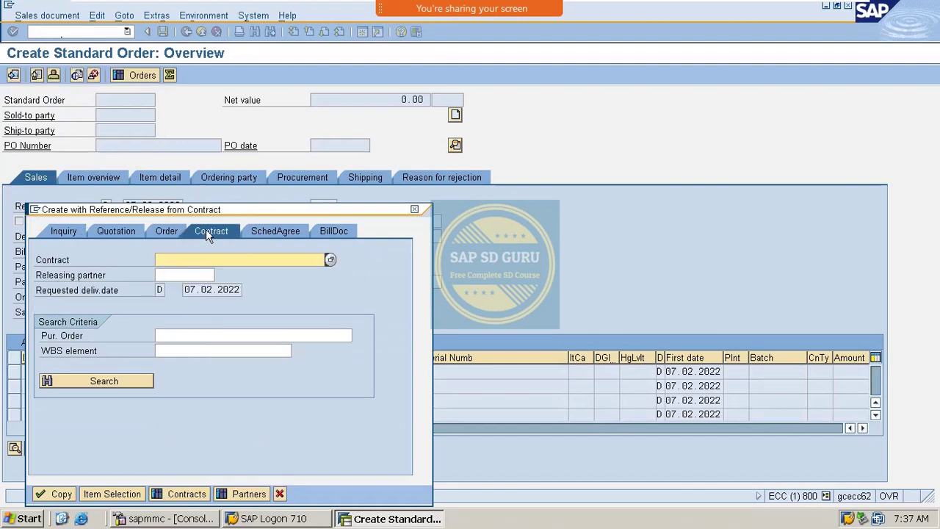
Step: Select the previously used value contract as reference and copy it into the standard order, acknowledging the free goods message
key("F4")
key("Down")
key("Return")
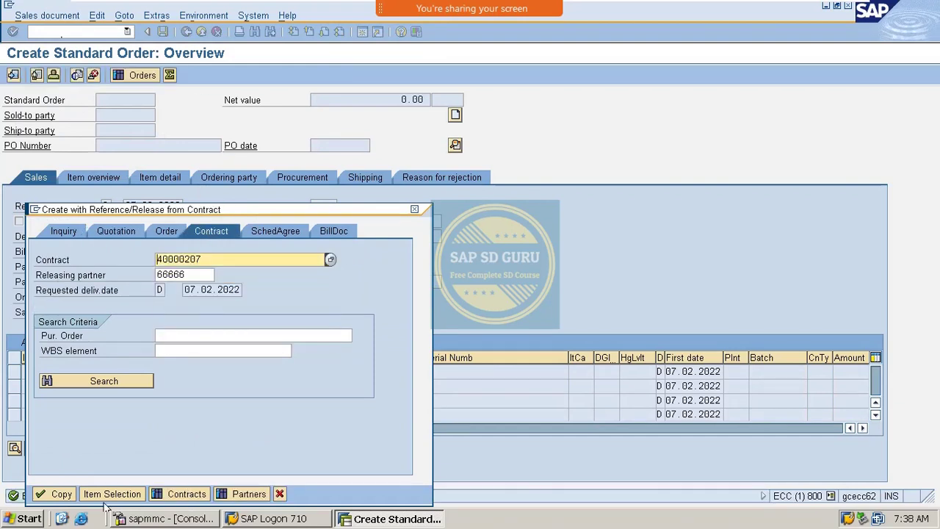
left_click(119, 381)
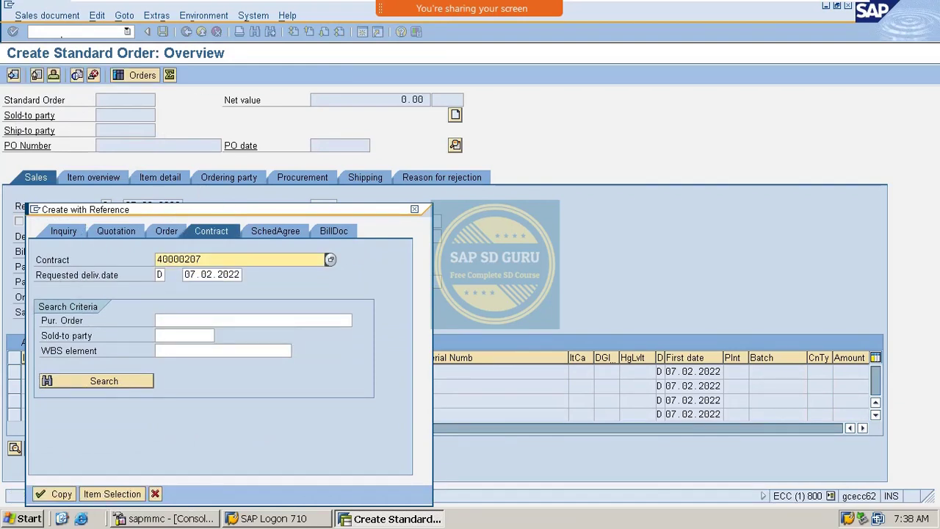
left_click(62, 493)
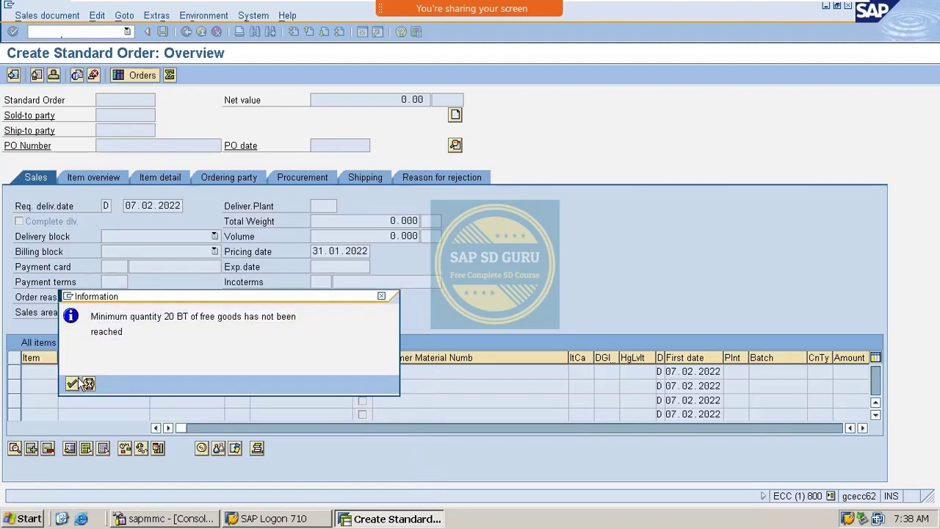
left_click(72, 384)
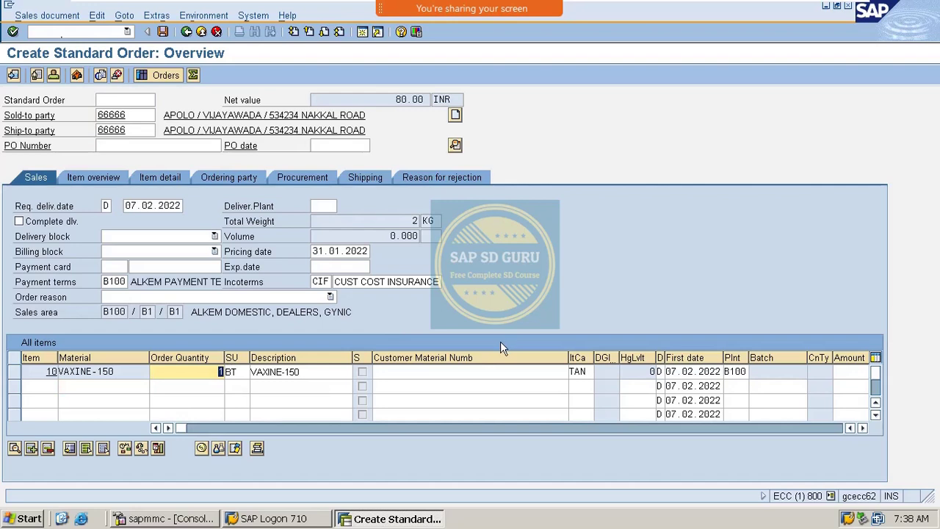
Step: Set the order quantity of the VAXINE-150 item to 6 BT and save the standard order
type("6")
key("Return")
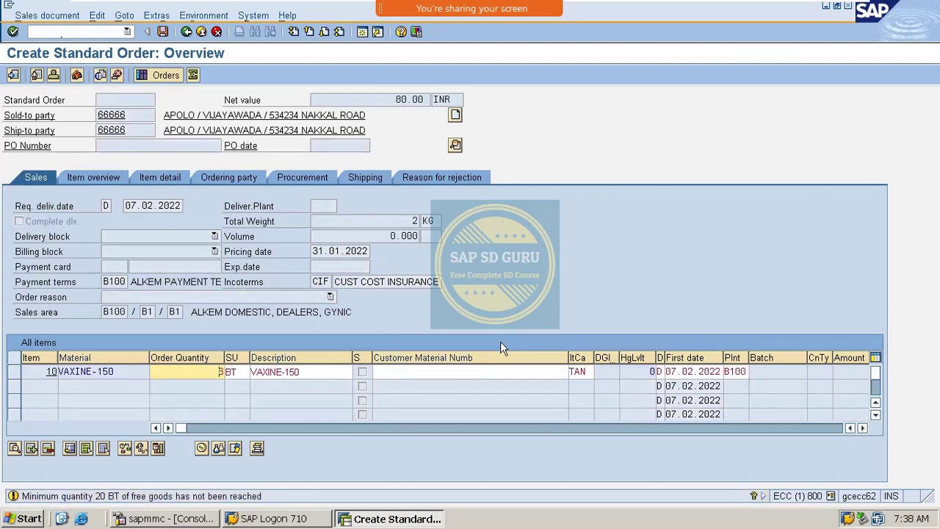
key("Return")
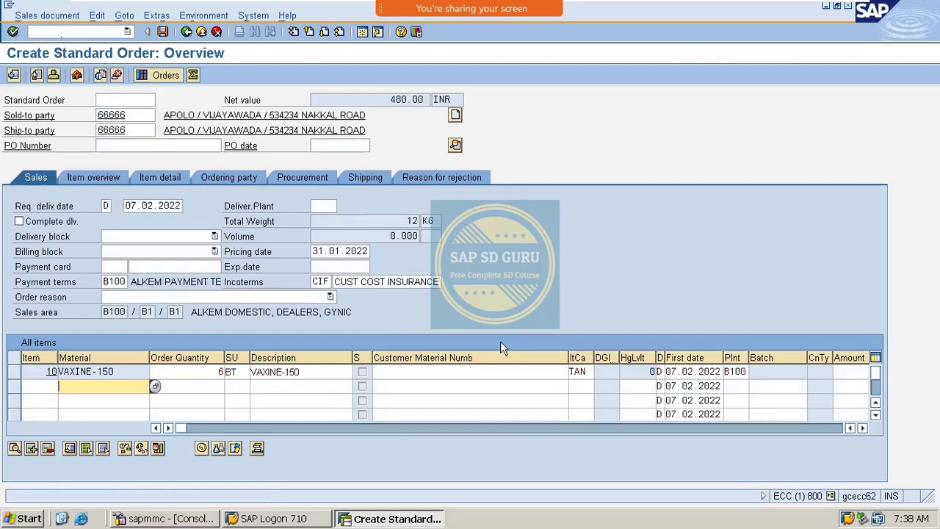
key("ctrl+s")
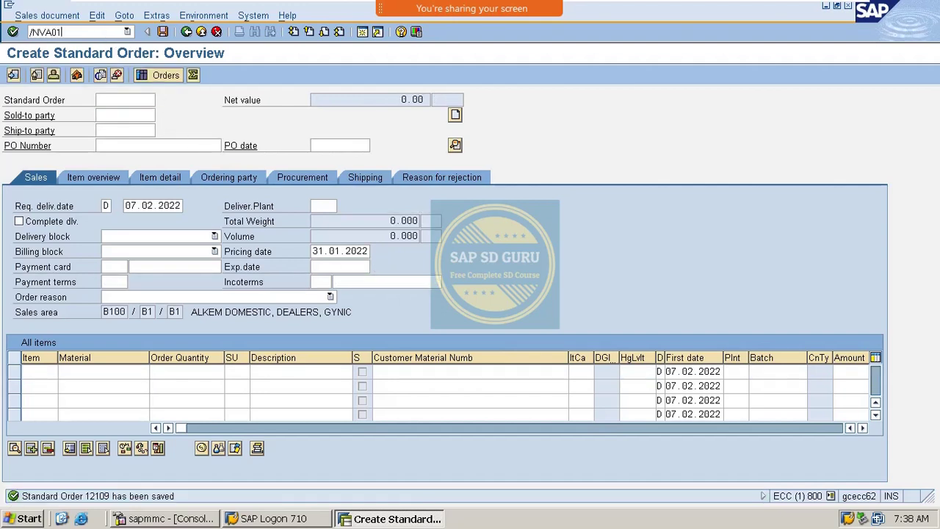
Step: Start another standard order with transaction VA01 and call up its creation with reference to an existing document
type("/NVA01")
key("Return")
key("Return")
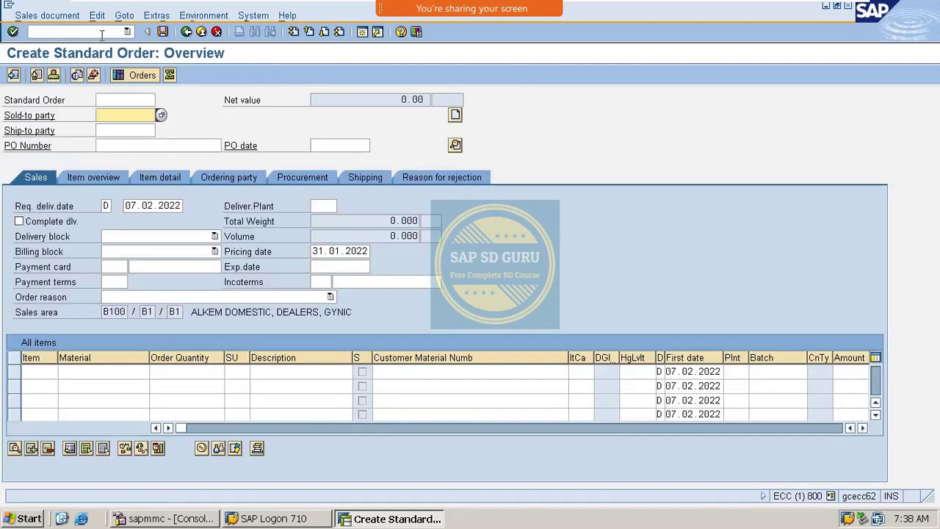
left_click(65, 15)
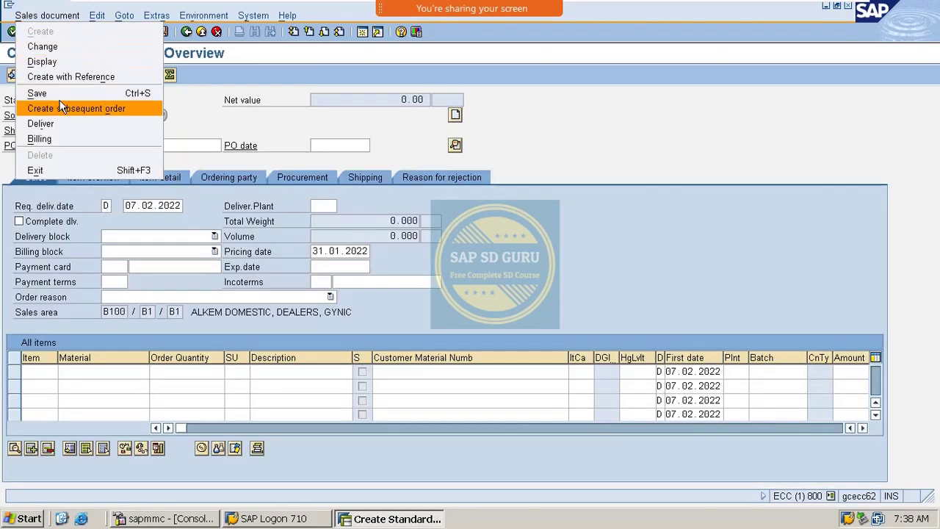
left_click(66, 76)
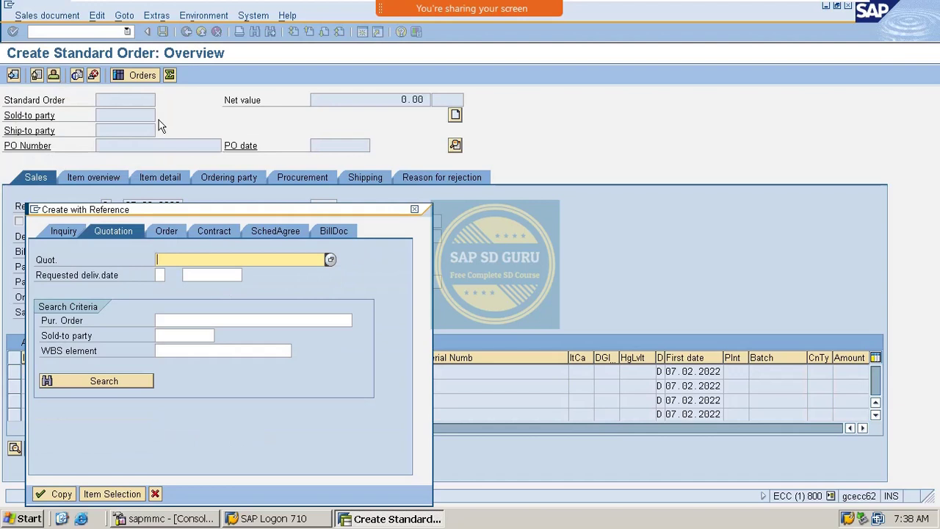
Step: Choose the same value contract as the reference and copy it into the standard order, acknowledging the free goods message
left_click(221, 227)
type("40000207")
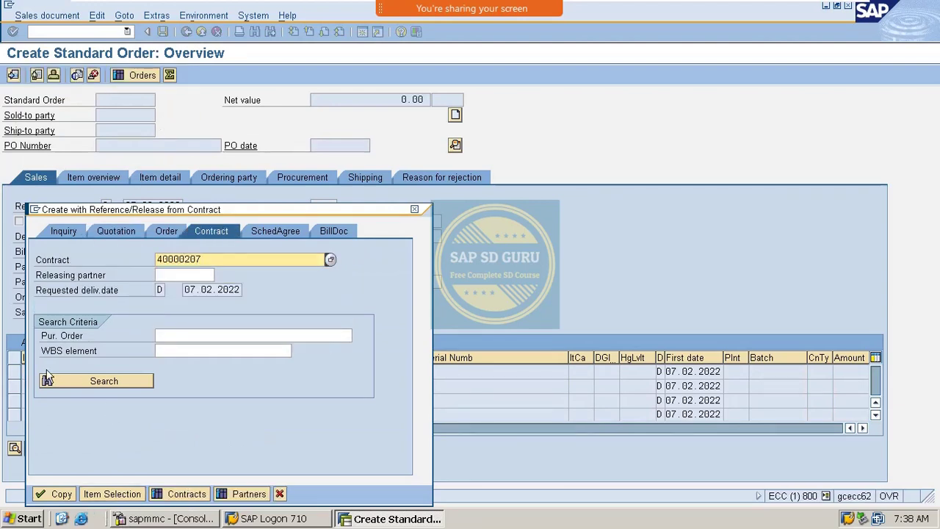
left_click(96, 385)
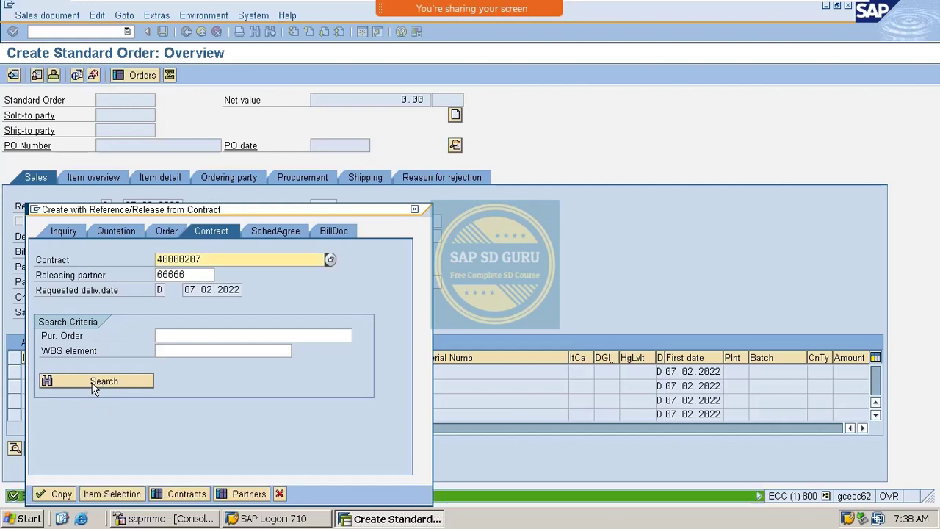
left_click(61, 494)
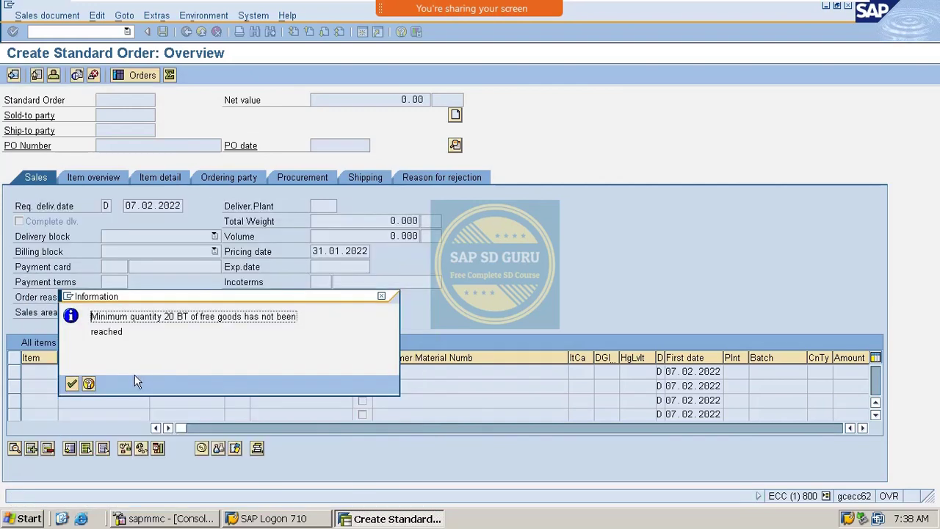
key("Return")
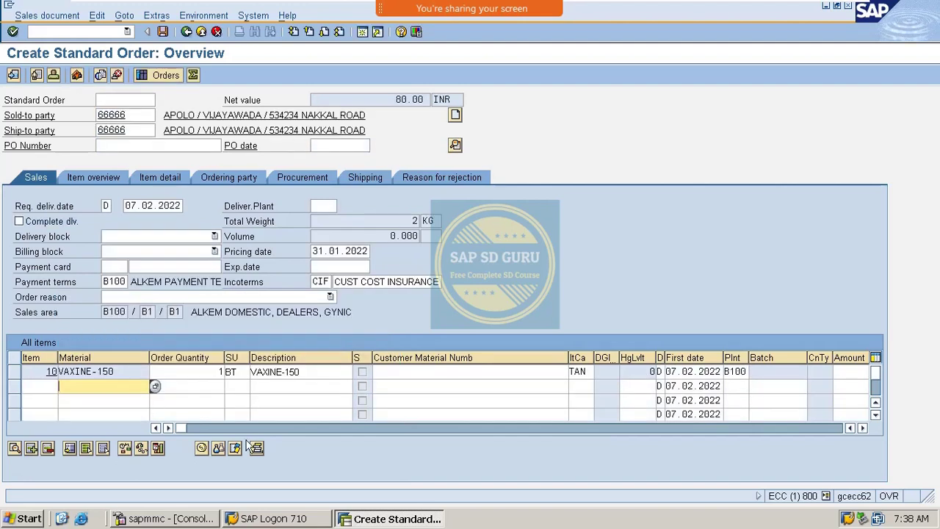
Step: Set the order quantity of the VAXINE-150 item to 4 BT and start saving the standard order
left_click(221, 372)
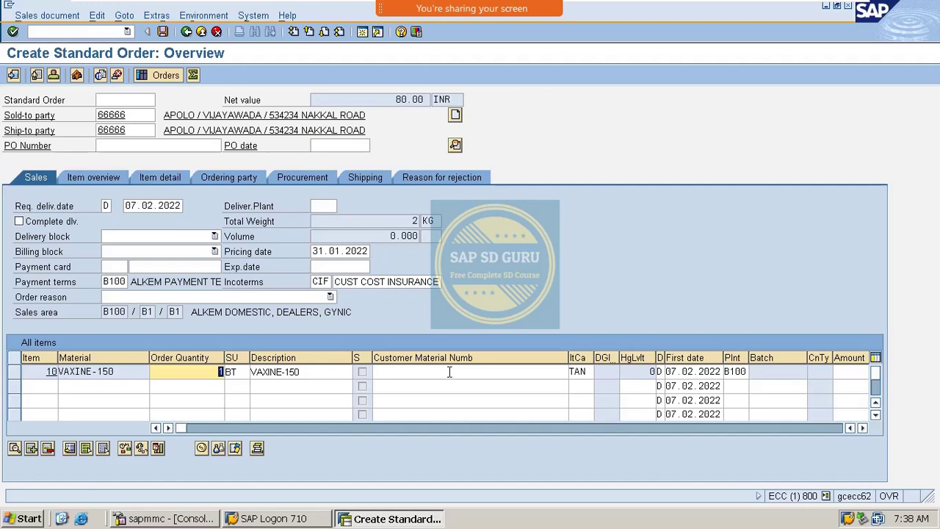
type("4")
key("Return")
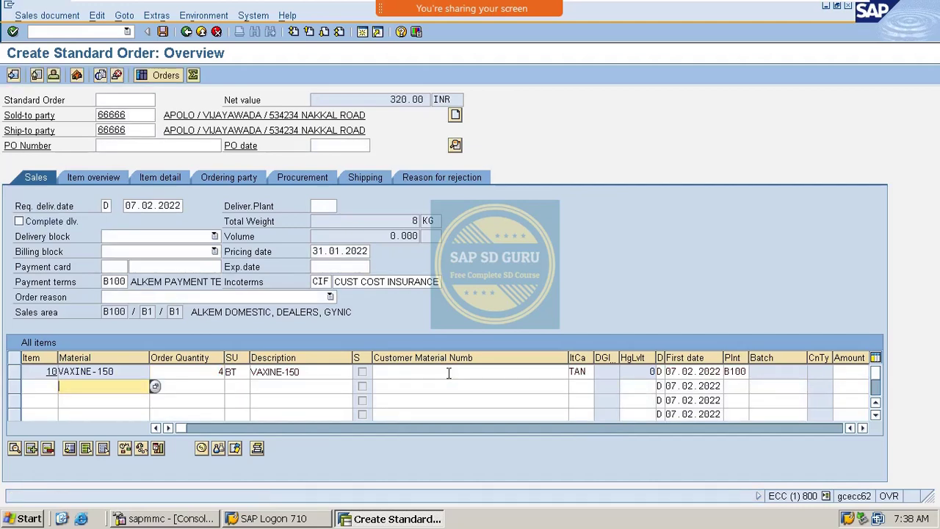
key("ctrl+s")
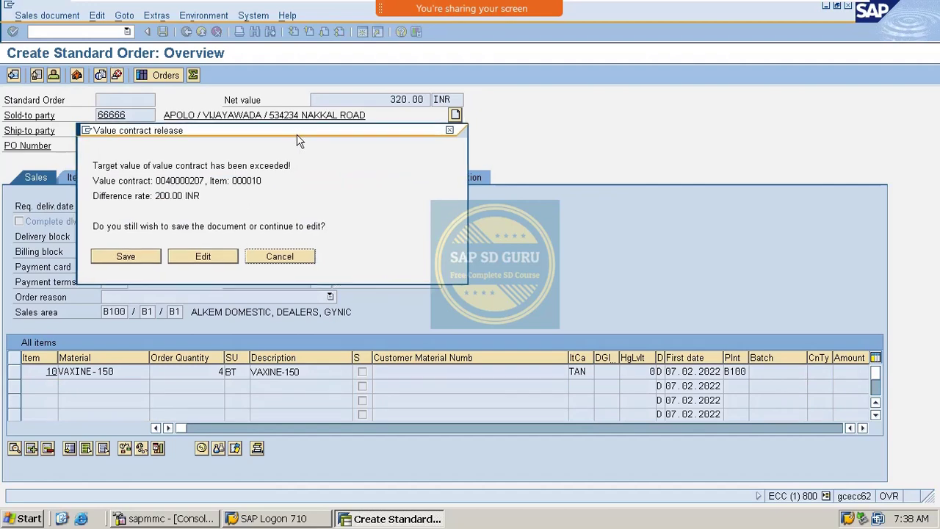
Step: Check the difference rate in the value contract release message and save the standard order anyway
left_click_drag(299, 140, 671, 108)
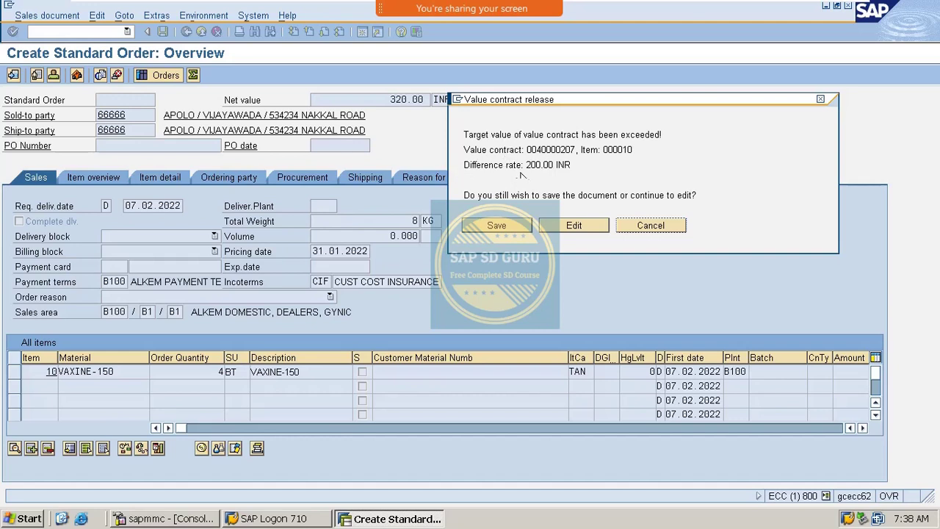
left_click_drag(528, 167, 733, 179)
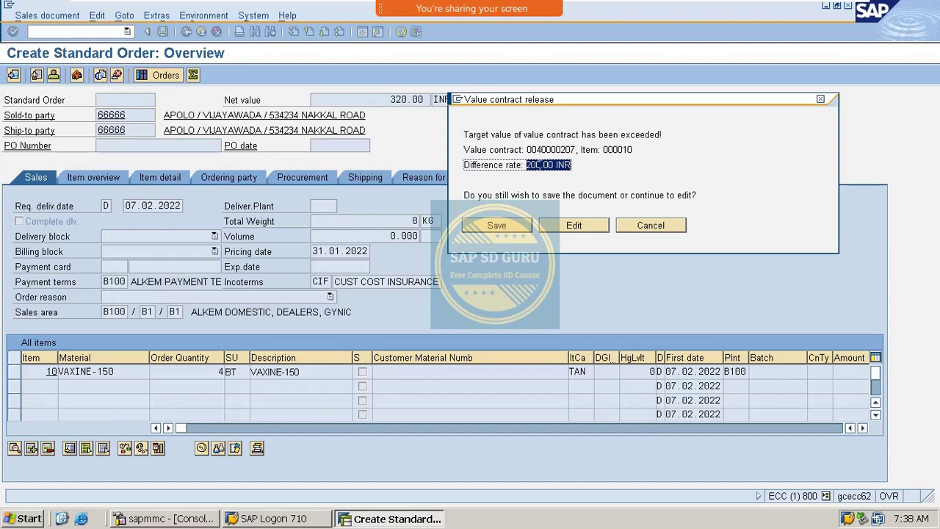
left_click(538, 166)
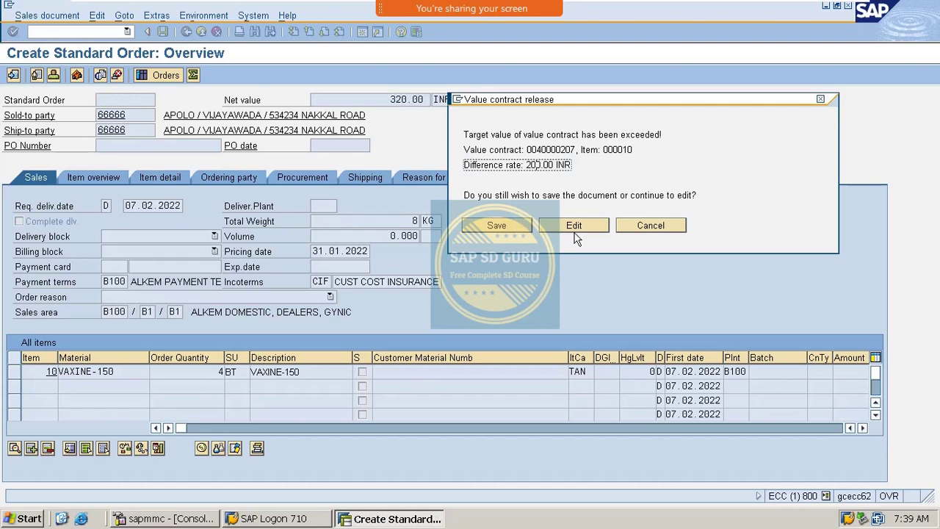
left_click(511, 232)
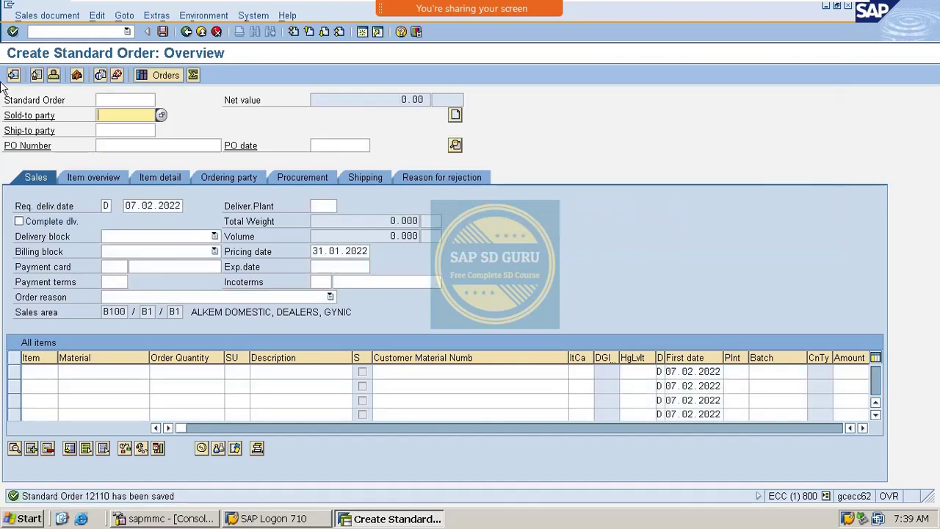
Step: Go to the change contract transaction VA42 and open the document flow of the value contract
left_click(72, 31)
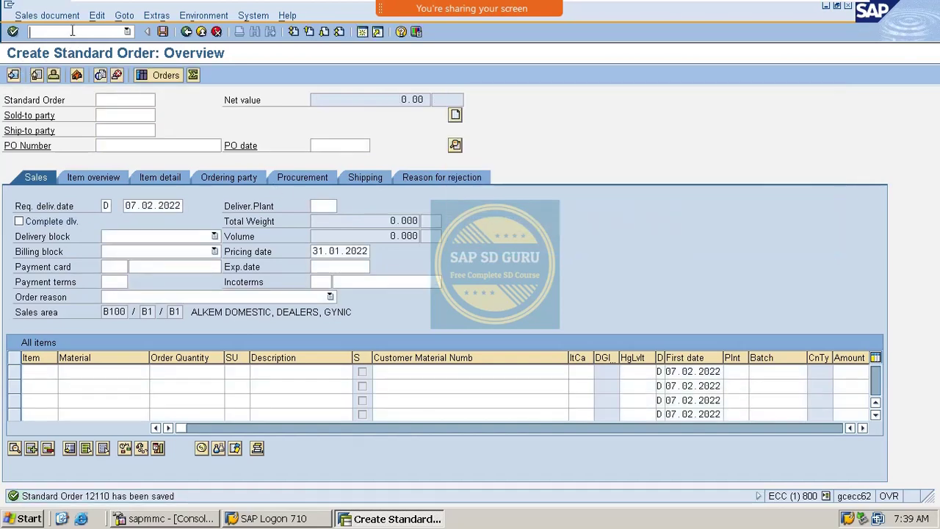
type("/nva42")
key("Return")
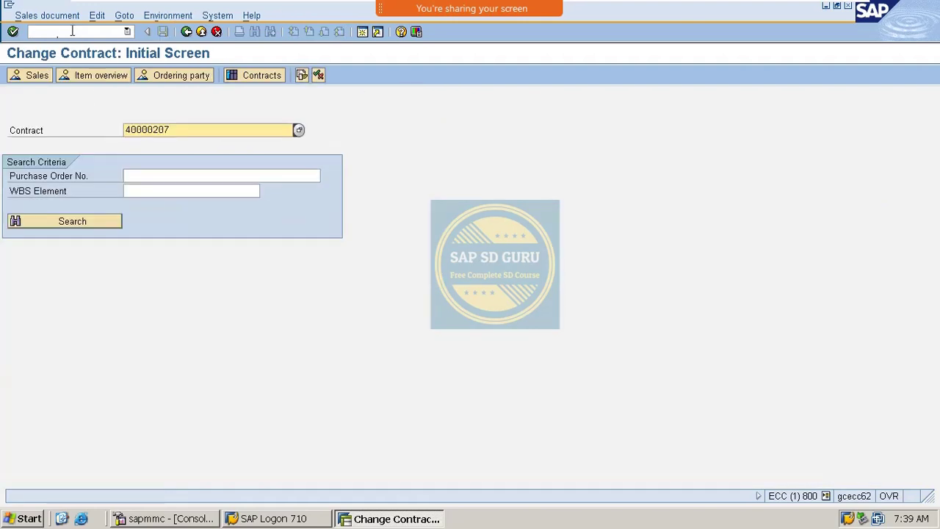
left_click(302, 76)
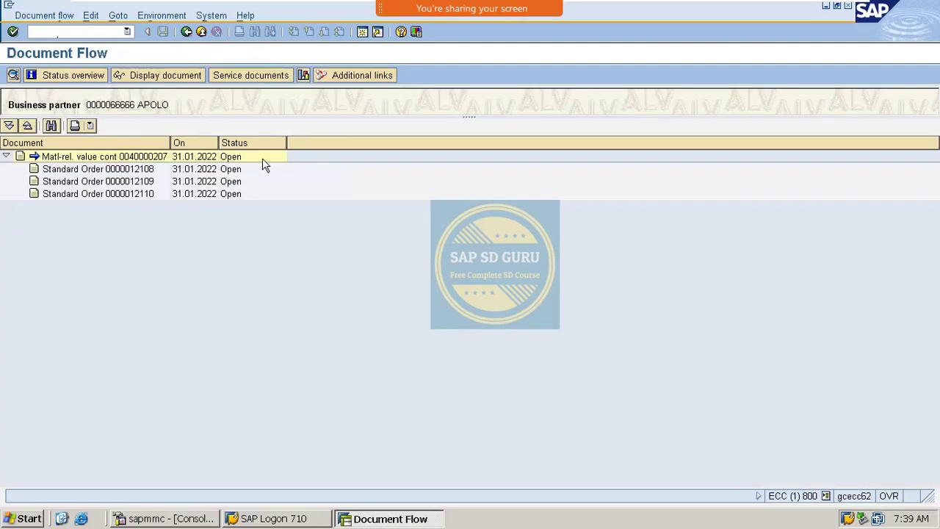
Step: Examine the value contract and the standard orders released against it in the document flow, and return to the contract selection
left_click(117, 157)
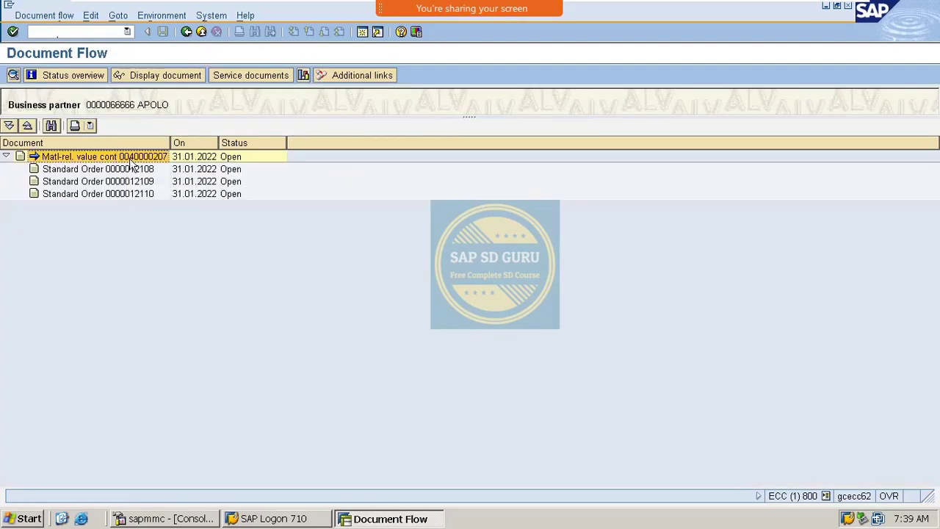
left_click(133, 194)
left_click(136, 182)
left_click(137, 169)
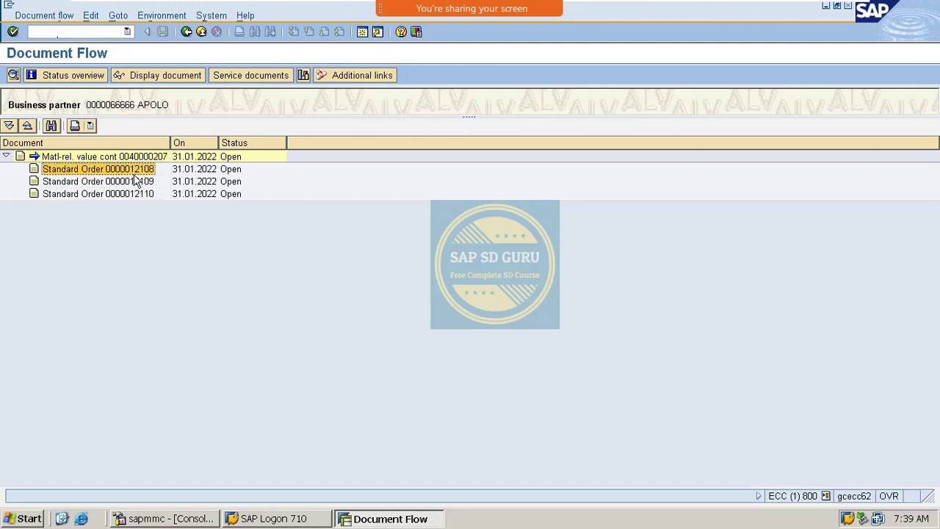
left_click(137, 181)
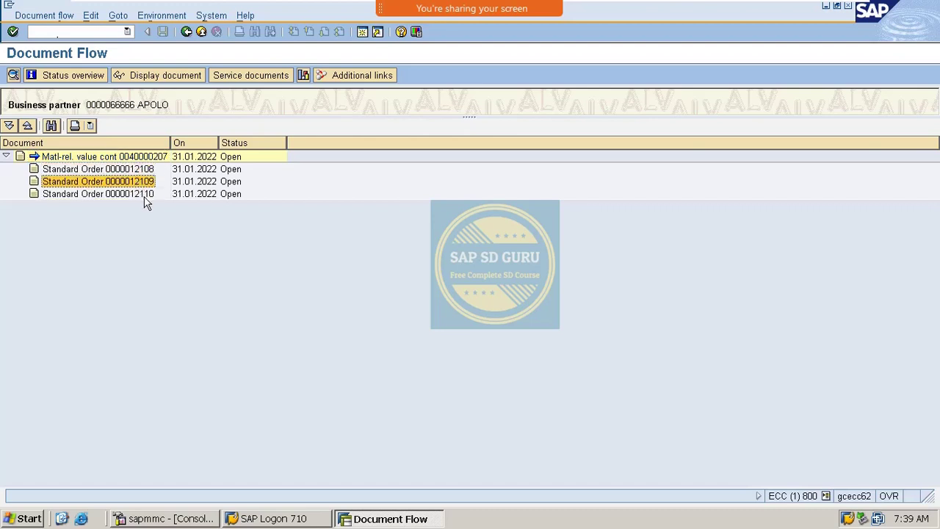
left_click(133, 158)
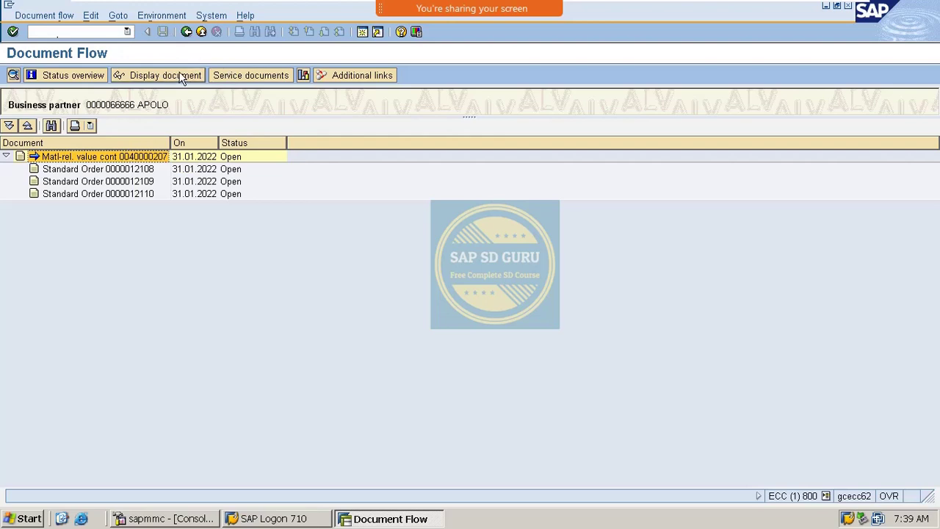
left_click(186, 32)
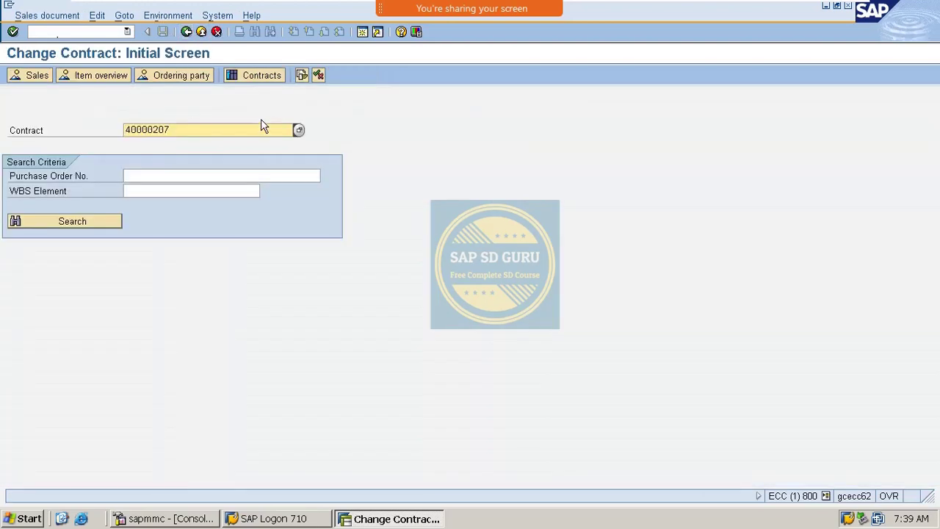
Step: Open the value contract, compare the VAXINE-150 item's target value with its released value, and leave the contract
key("Return")
key("Return")
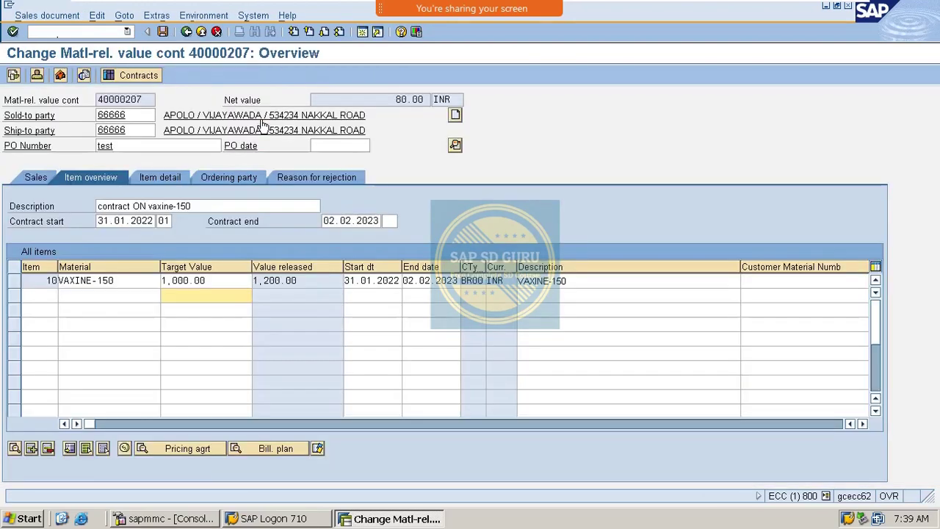
left_click(219, 280)
left_click_drag(218, 280, 103, 294)
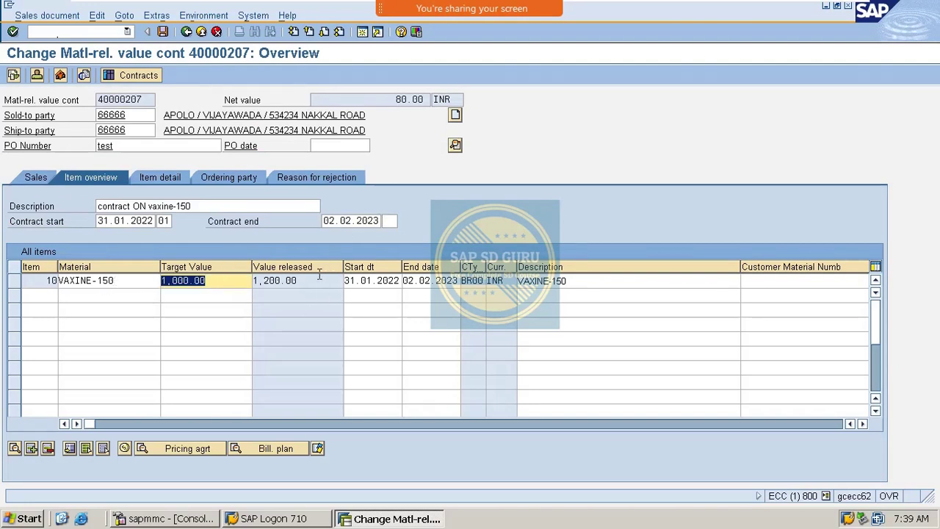
left_click_drag(320, 280, 3, 300)
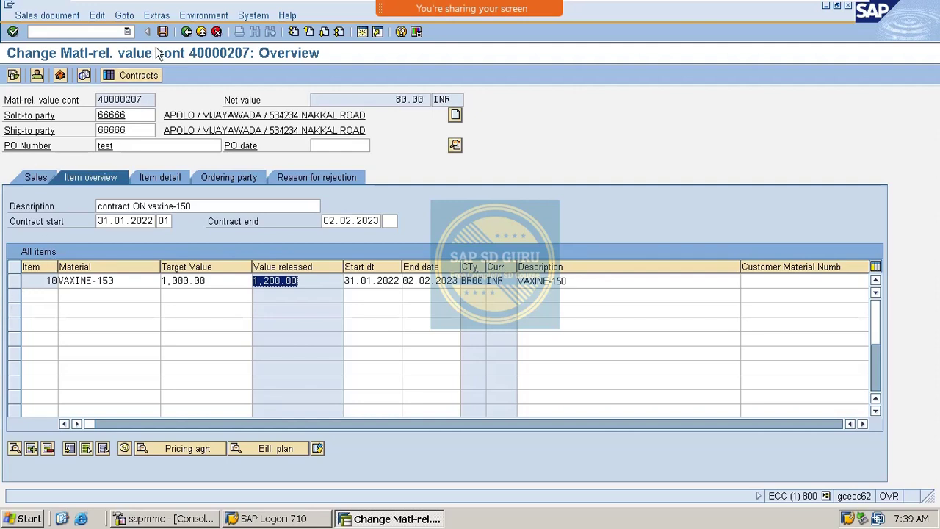
left_click(186, 33)
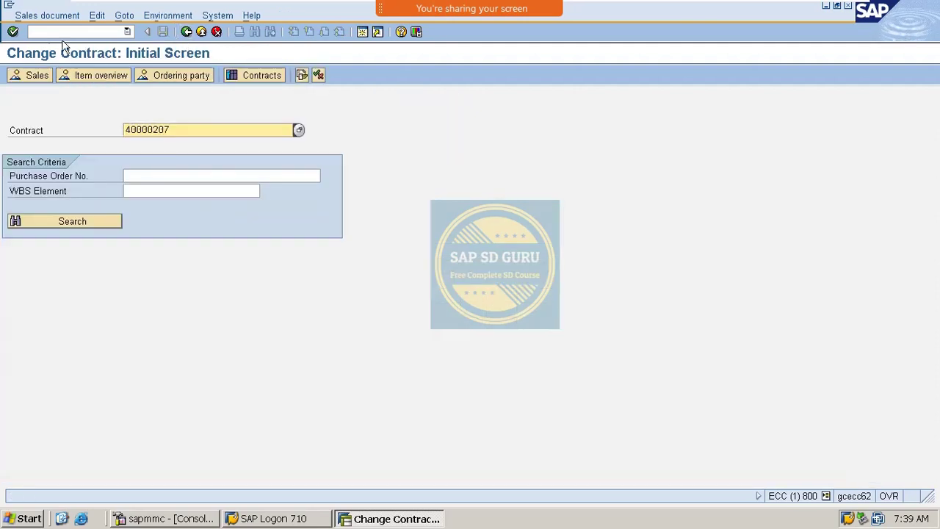
Step: Examine the contract's status overview with the VAXINE-150 item's detailed status expanded, and return to the contract selection
left_click(320, 77)
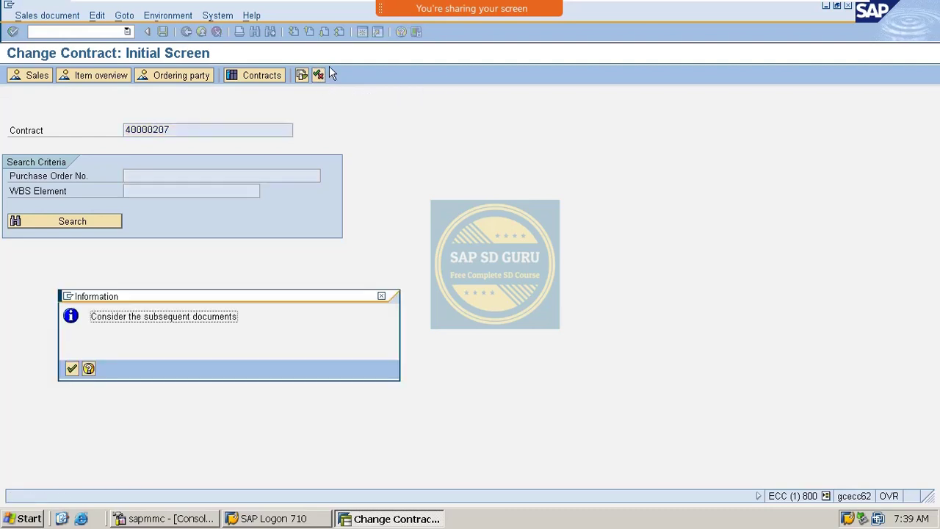
key("Return")
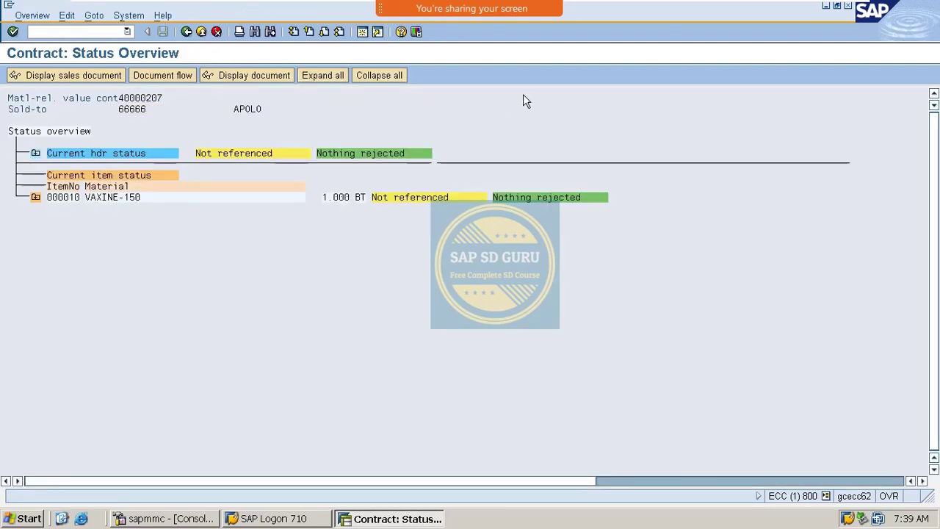
left_click(35, 197)
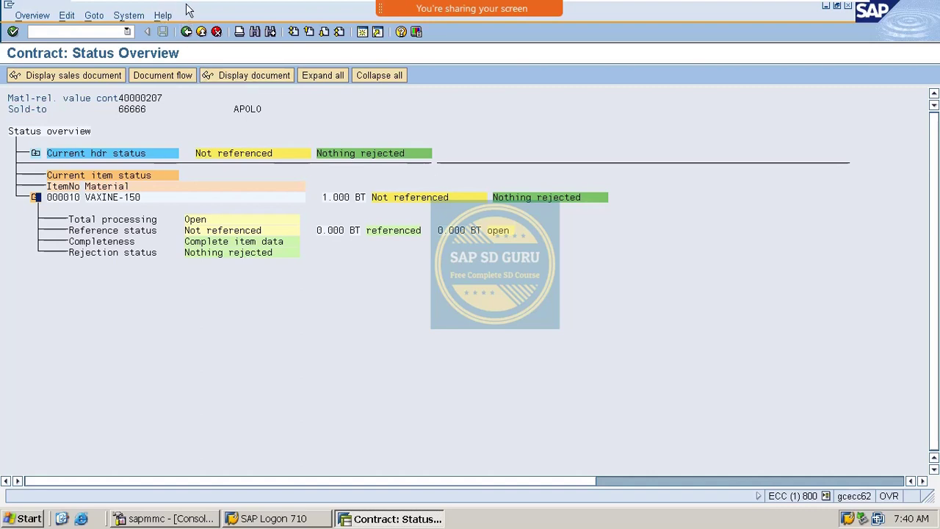
left_click(187, 31)
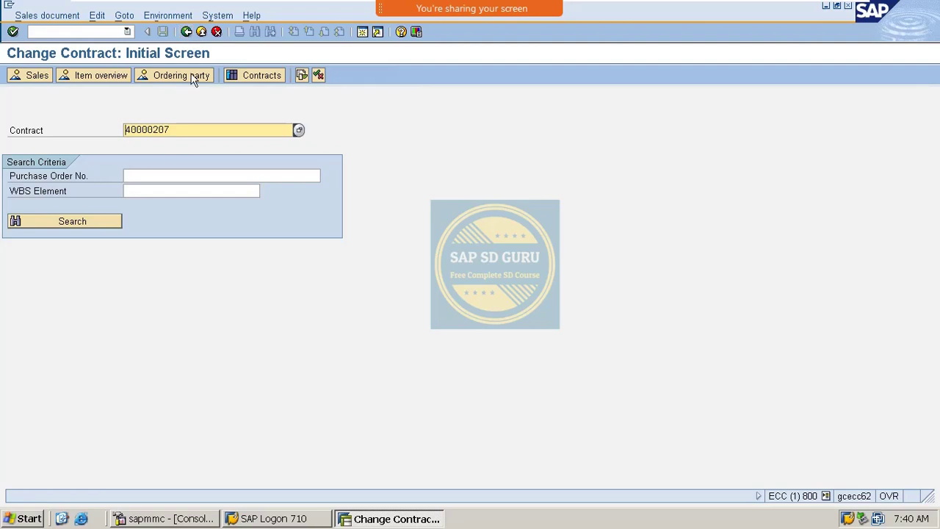
Step: Reopen the value contract, set a reason for rejection starting with "Cancellation up to" on the VAXINE-150 item, and save the contract
key("Return")
key("Return")
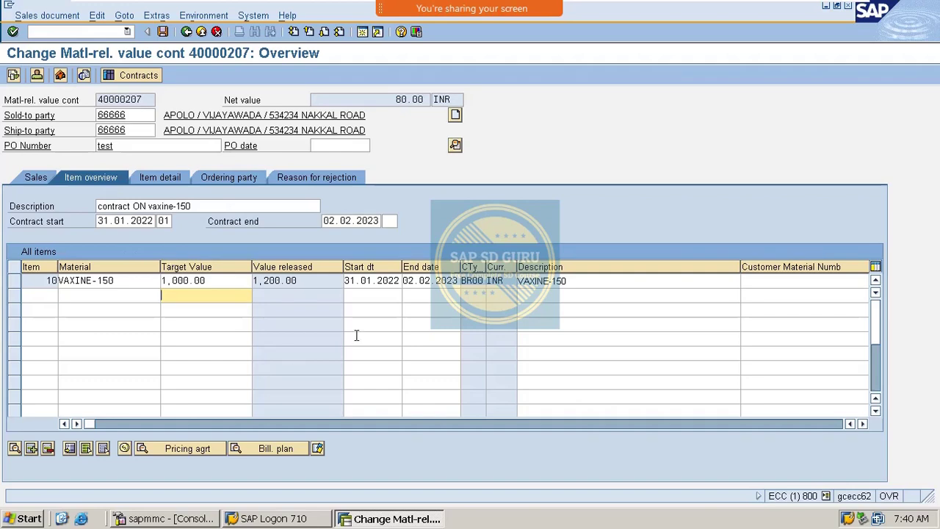
left_click(339, 177)
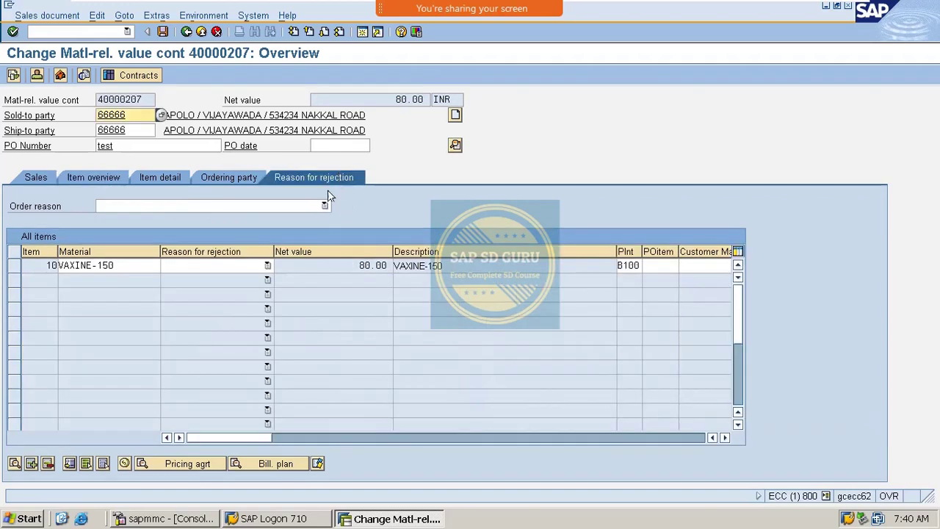
left_click(236, 268)
left_click(209, 335)
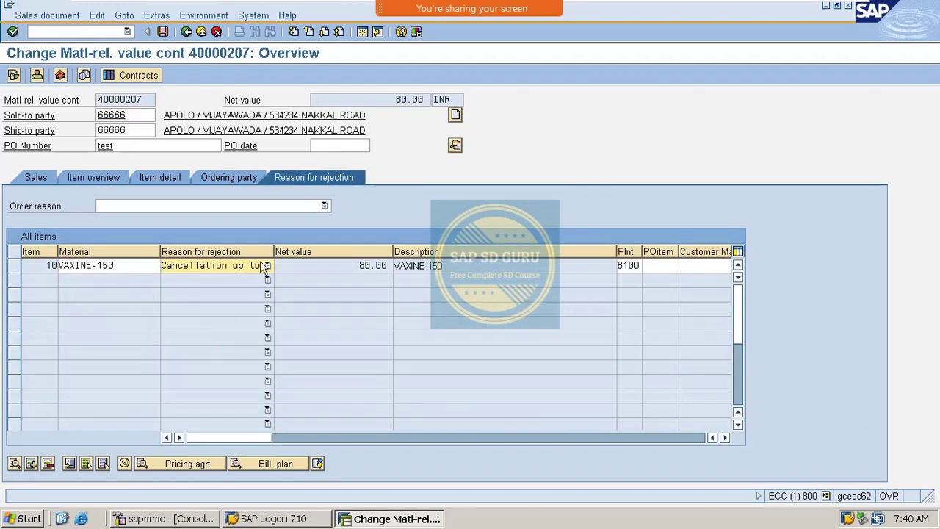
key("Return")
key("Return")
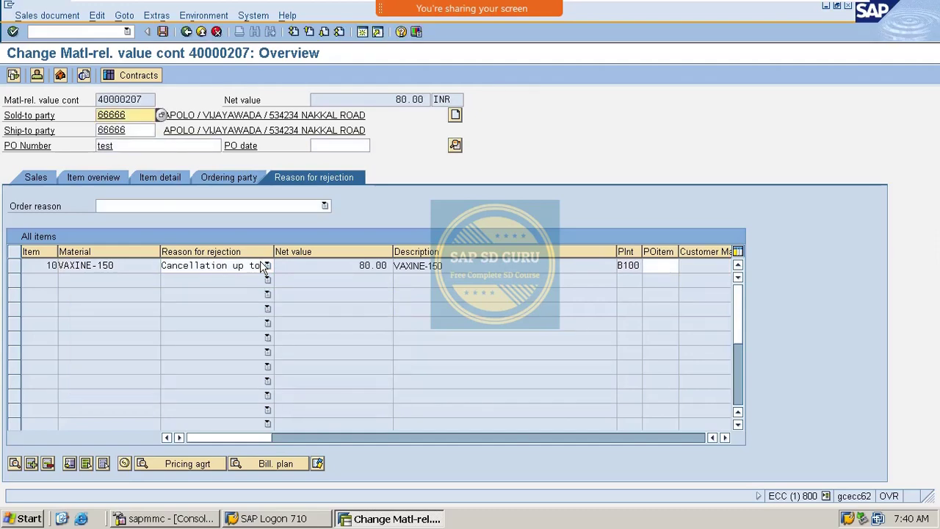
left_click(163, 32)
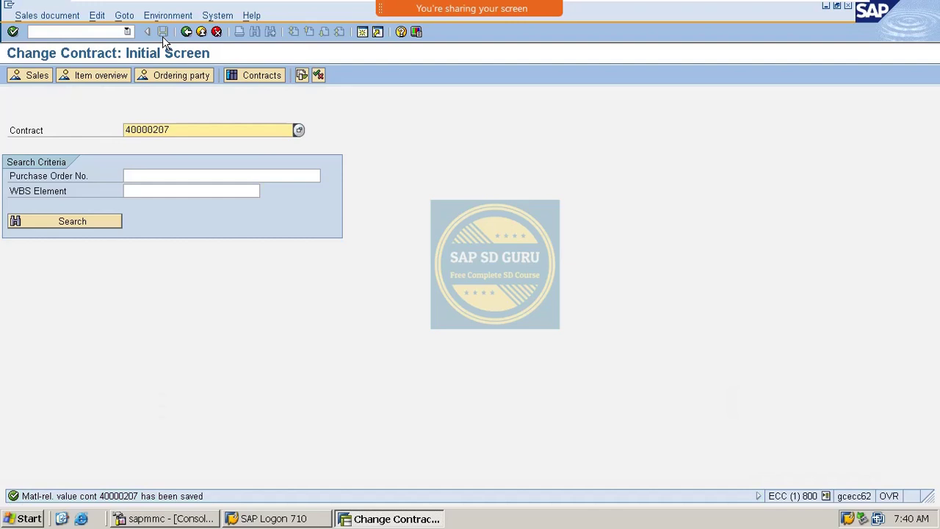